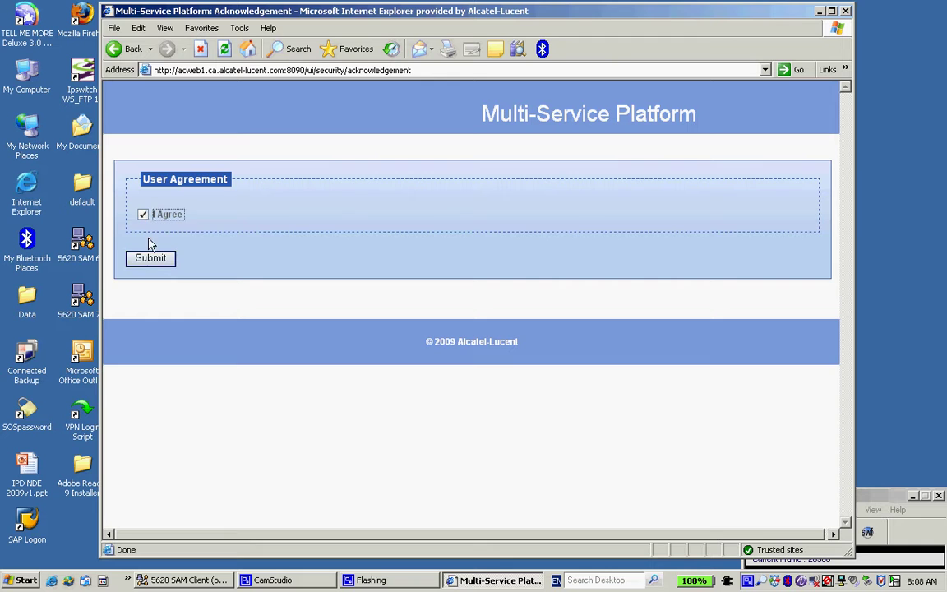
Submit the accepted user agreement and list all customers with an unfiltered customer search.
{"action": "left_click", "coordinate": [151, 259]}
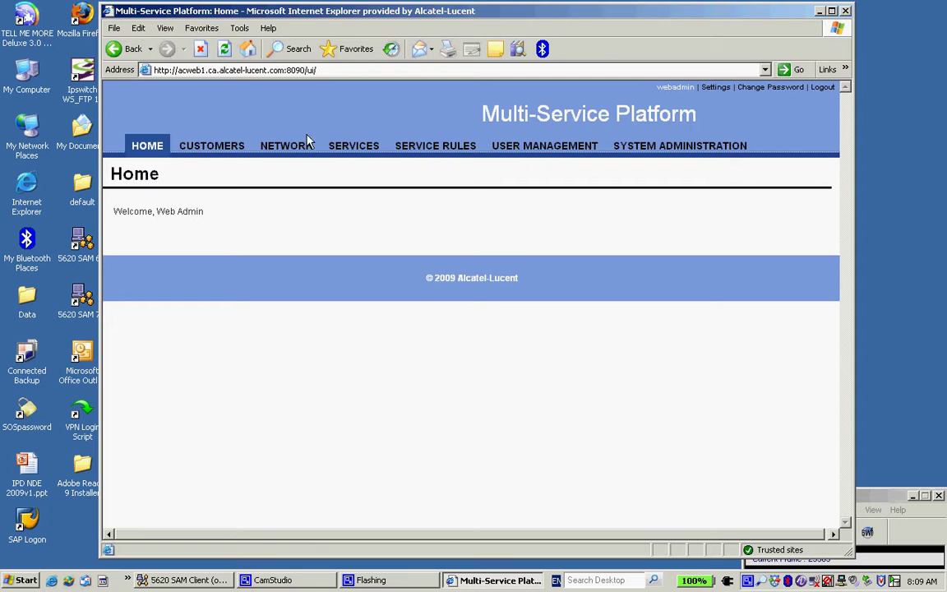
{"action": "left_click", "coordinate": [220, 154]}
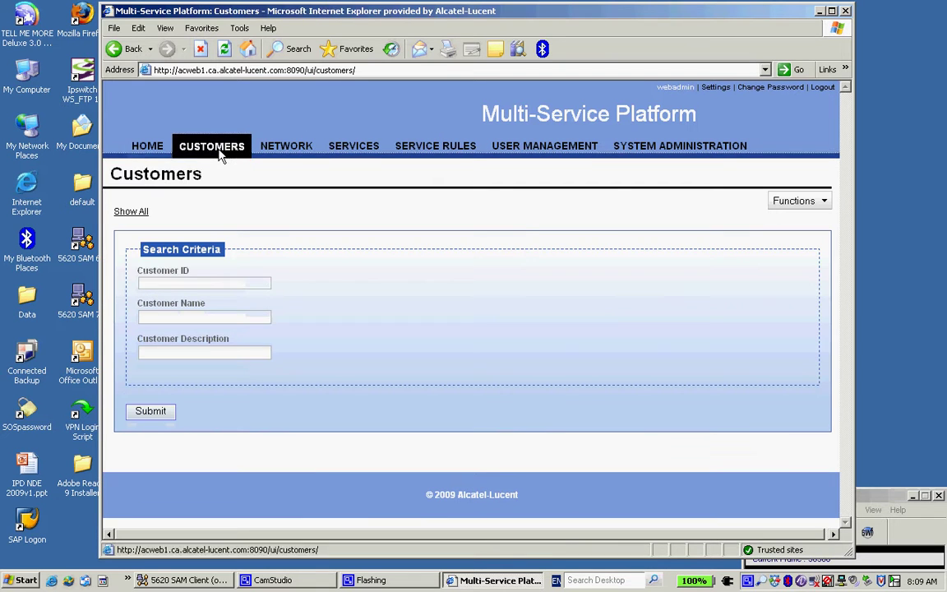
{"action": "left_click", "coordinate": [157, 414]}
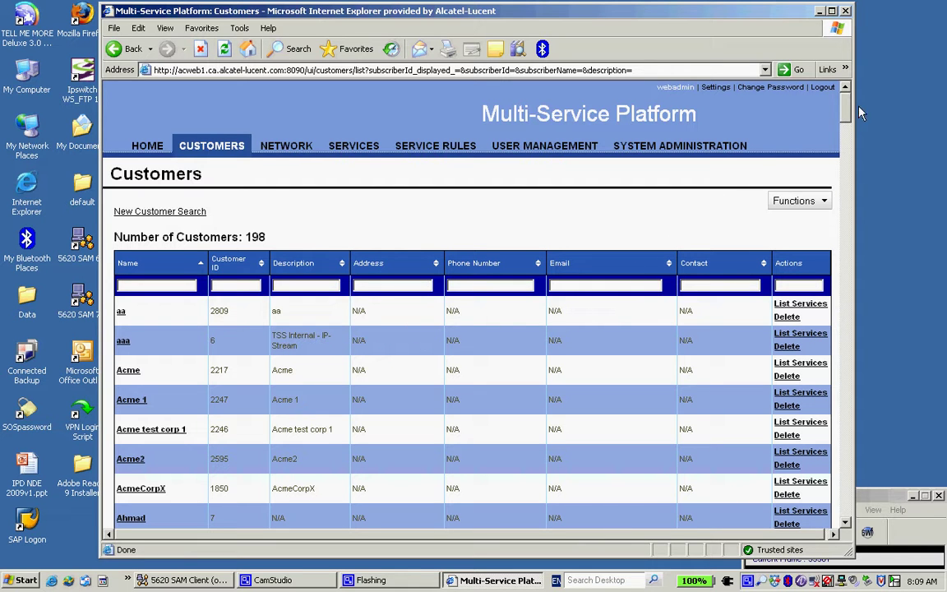
{"action": "mouse_move", "coordinate": [848, 110]}
{"action": "left_mouse_down"}
{"action": "mouse_move", "coordinate": [847, 203]}
{"action": "mouse_move", "coordinate": [848, 110]}
{"action": "left_mouse_up"}
{"action": "left_click_drag", "start_coordinate": [245, 236], "coordinate": [269, 239]}
View the network router search page, and start creating a new IP VPN service from the services area.
{"action": "left_click", "coordinate": [298, 154]}
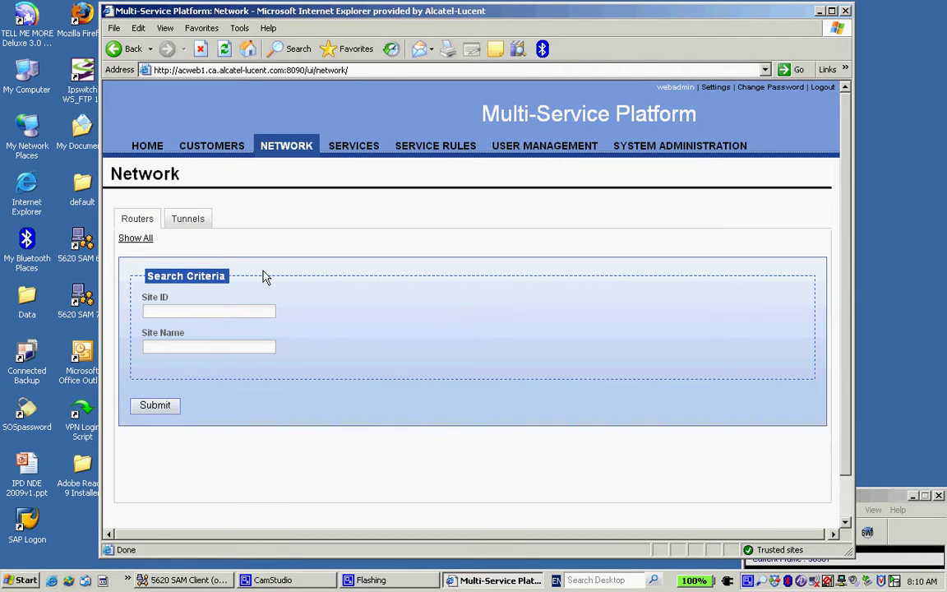
{"action": "left_click", "coordinate": [359, 150]}
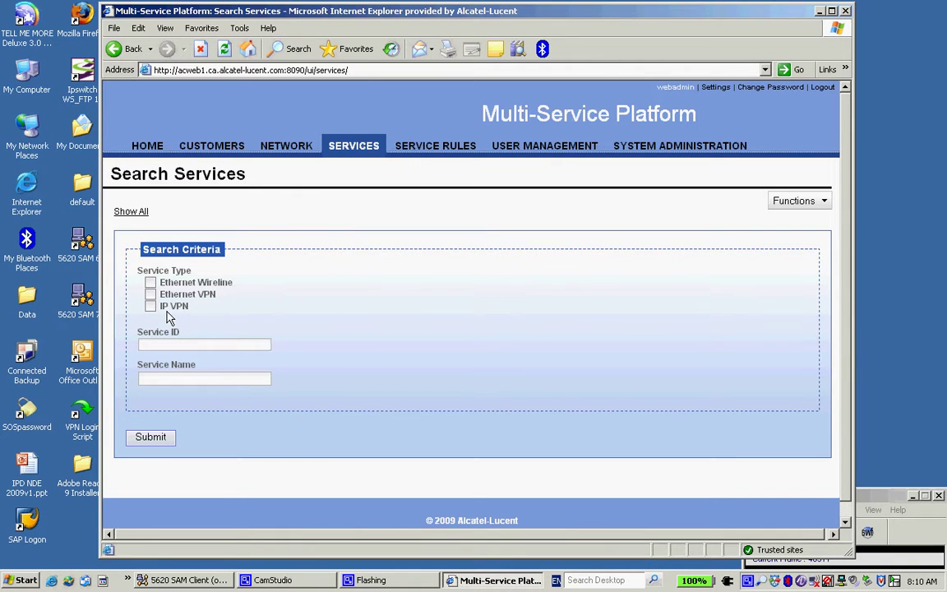
{"action": "left_click", "coordinate": [779, 209]}
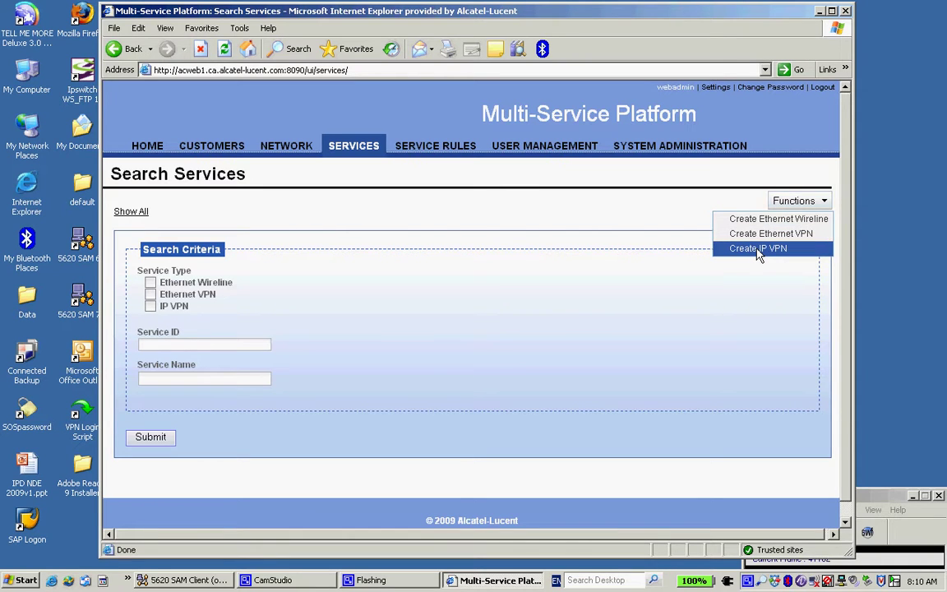
{"action": "left_click", "coordinate": [758, 249]}
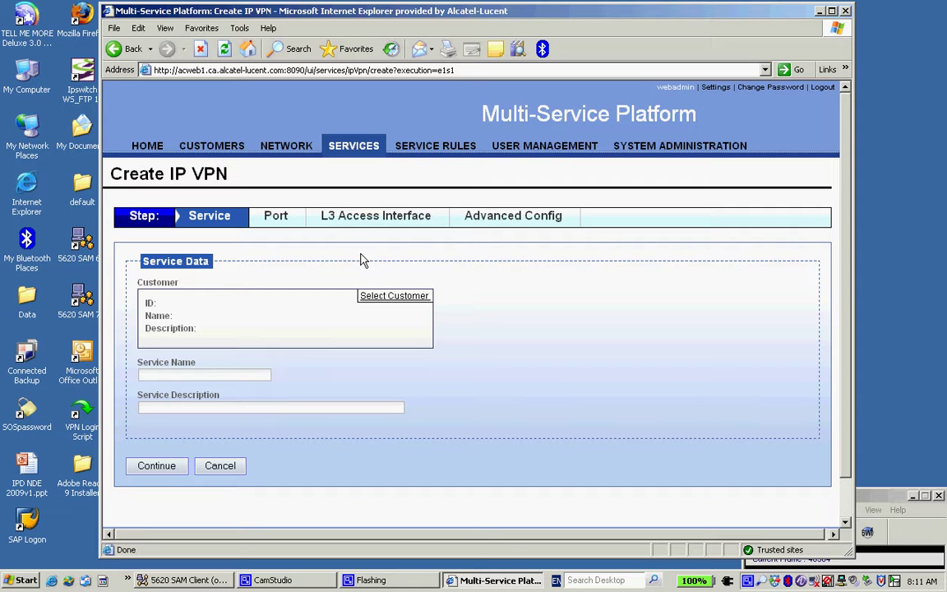
Search for the customer by first name and select the matching customer for the IP VPN service.
{"action": "left_click", "coordinate": [394, 296]}
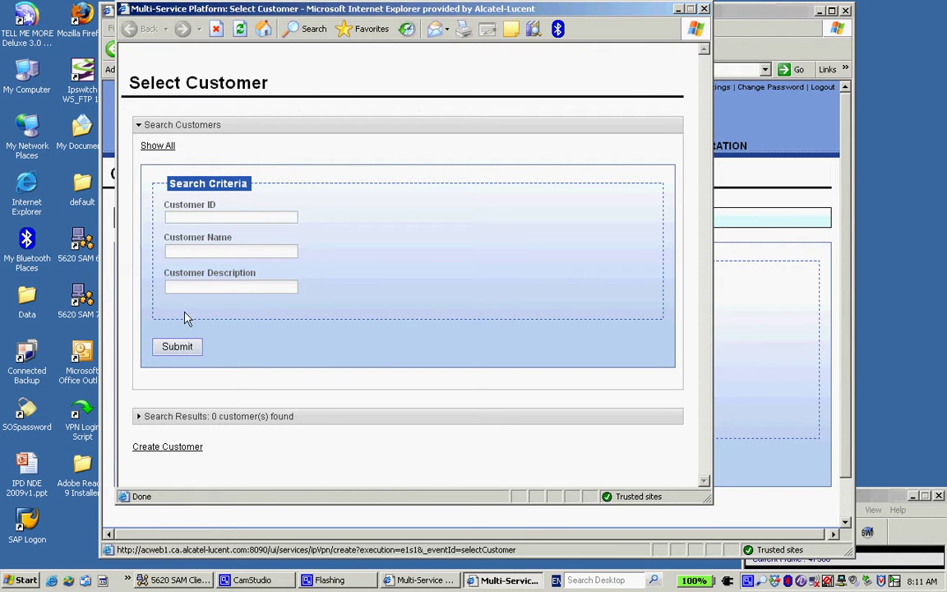
{"action": "left_click", "coordinate": [190, 255]}
{"action": "type", "text": "Denis"}
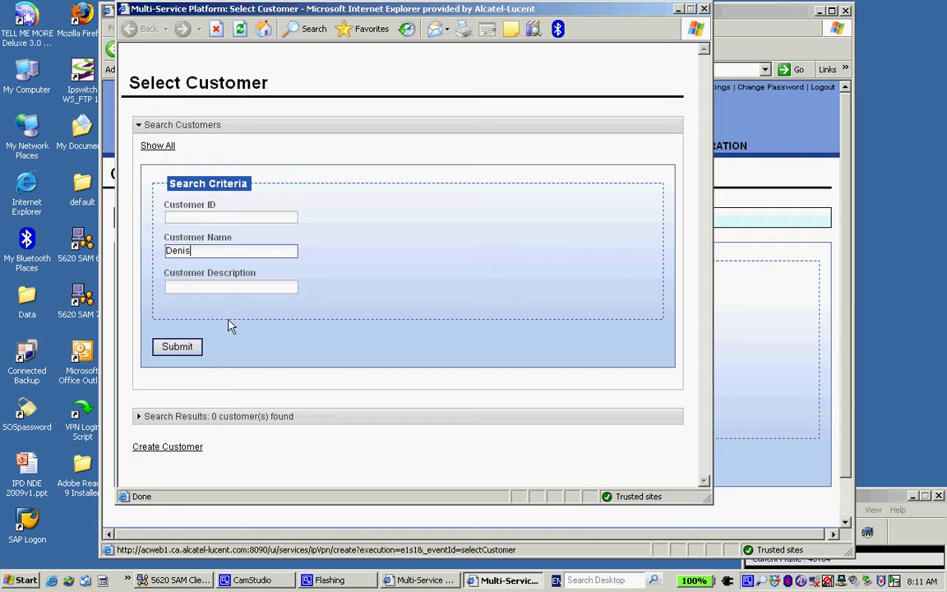
{"action": "left_click", "coordinate": [182, 348]}
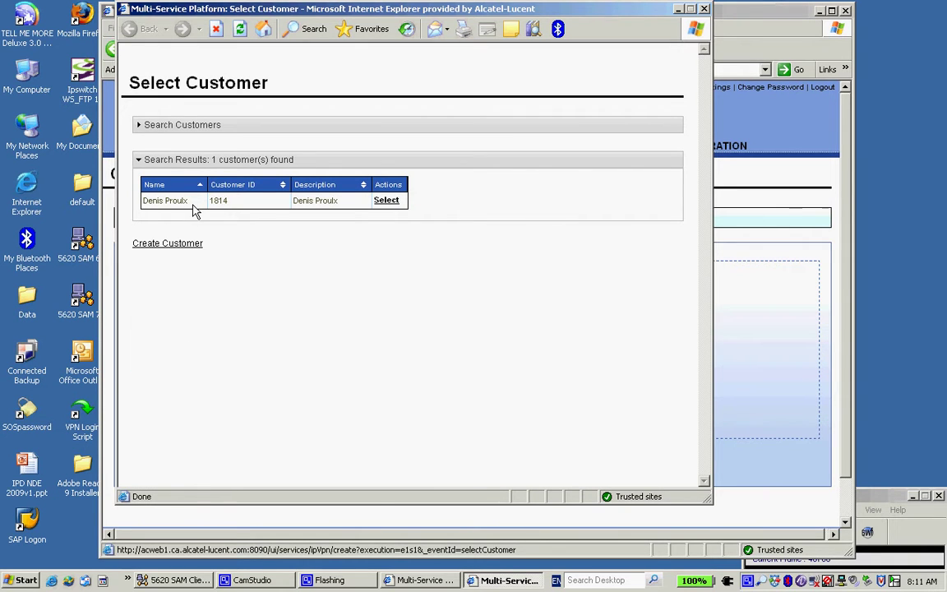
{"action": "left_click", "coordinate": [387, 201]}
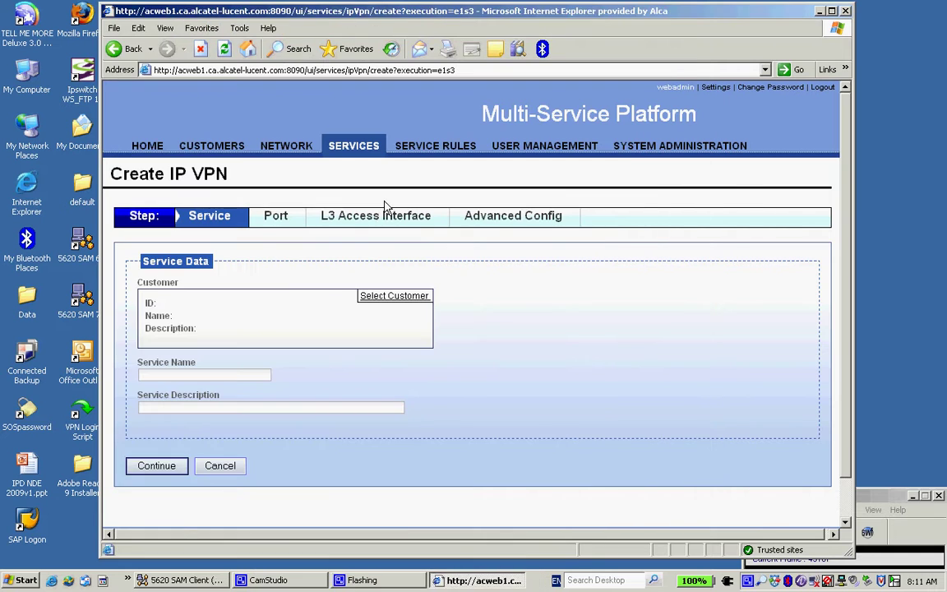
Enter Purple as both the service name and service description, and continue to the port configuration.
{"action": "left_click", "coordinate": [191, 378]}
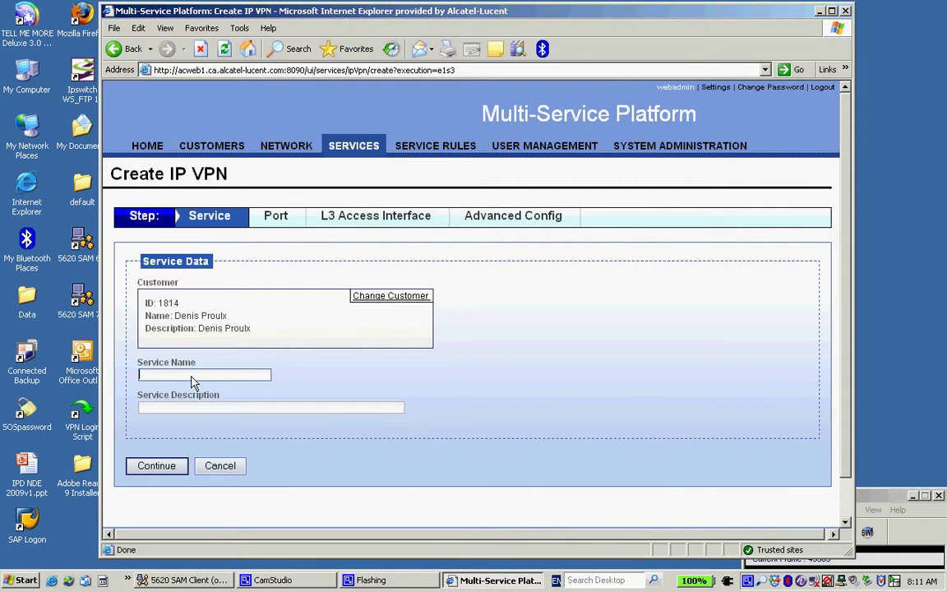
{"action": "type", "text": "Purple"}
{"action": "left_click", "coordinate": [174, 409]}
{"action": "type", "text": "P"}
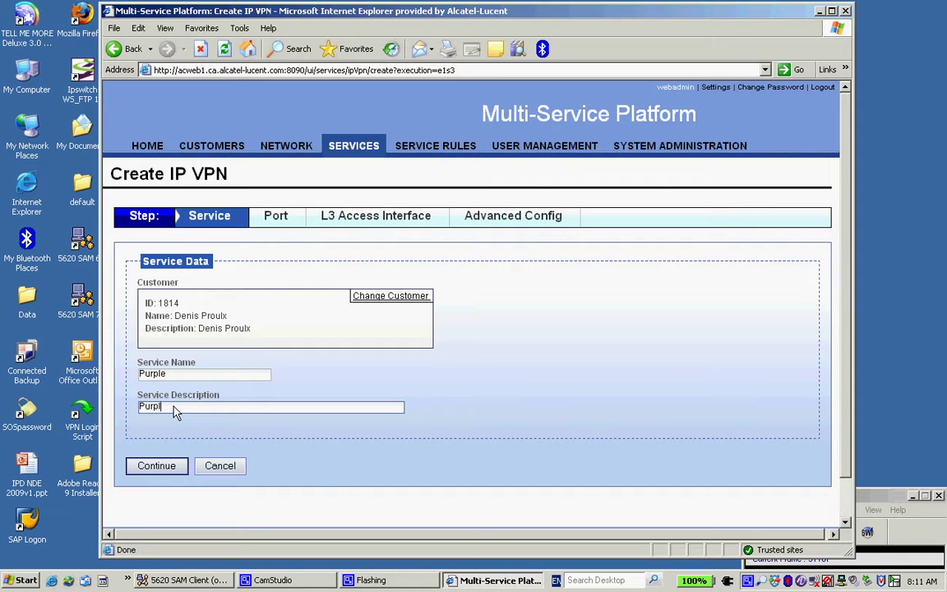
{"action": "left_click", "coordinate": [152, 465]}
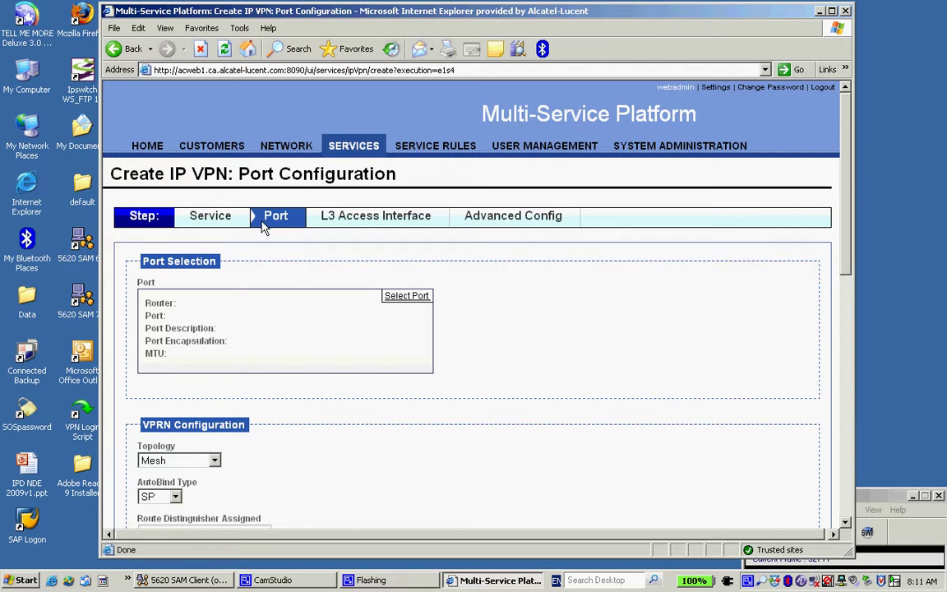
Select Ethernet port 1/1/3 on router 7750-046 as the service's port.
{"action": "mouse_move", "coordinate": [228, 227]}
{"action": "left_click", "coordinate": [408, 297]}
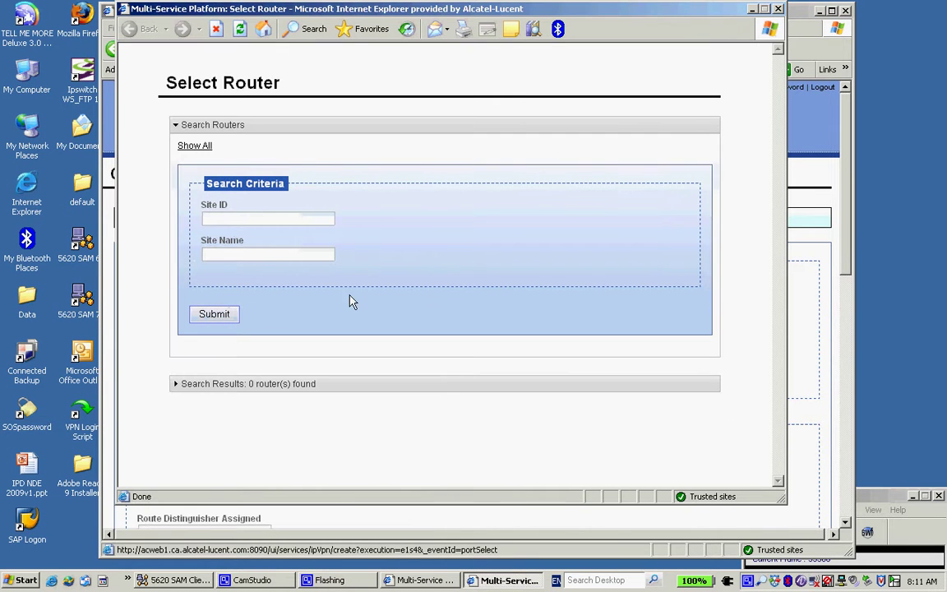
{"action": "left_click", "coordinate": [221, 315]}
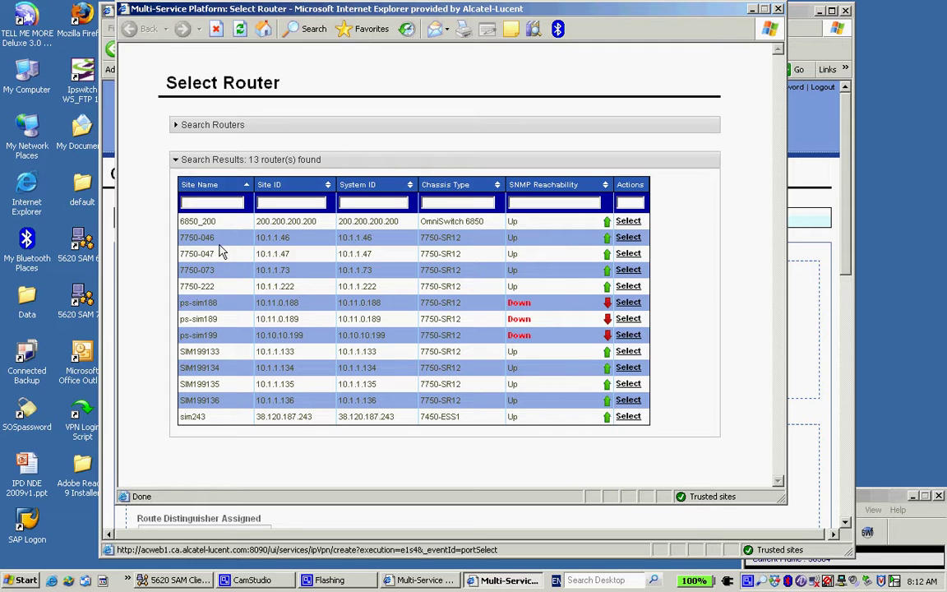
{"action": "left_click", "coordinate": [631, 238]}
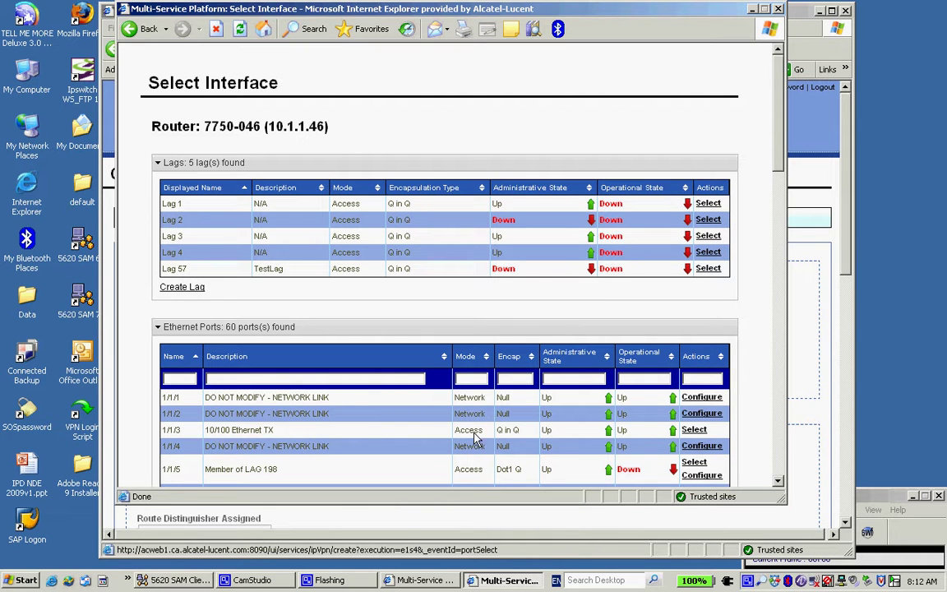
{"action": "left_click", "coordinate": [693, 430]}
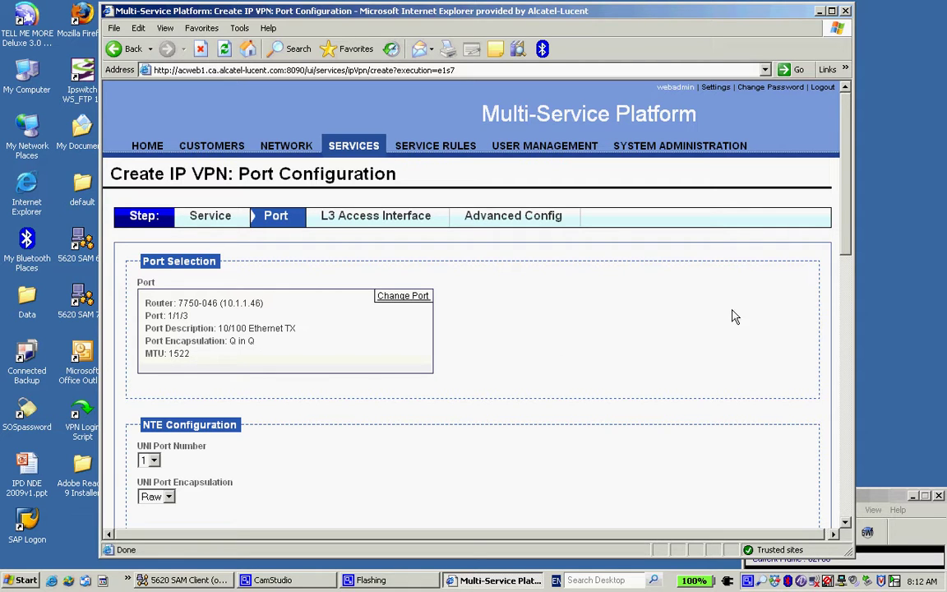
Configure the NTE with UNI port number 5, Vlan port encapsulation and CVLAN 2001.
{"action": "scroll", "coordinate": [850, 259], "scroll_direction": "down", "scroll_amount": 3}
{"action": "scroll", "coordinate": [850, 259], "scroll_direction": "down", "scroll_amount": 6}
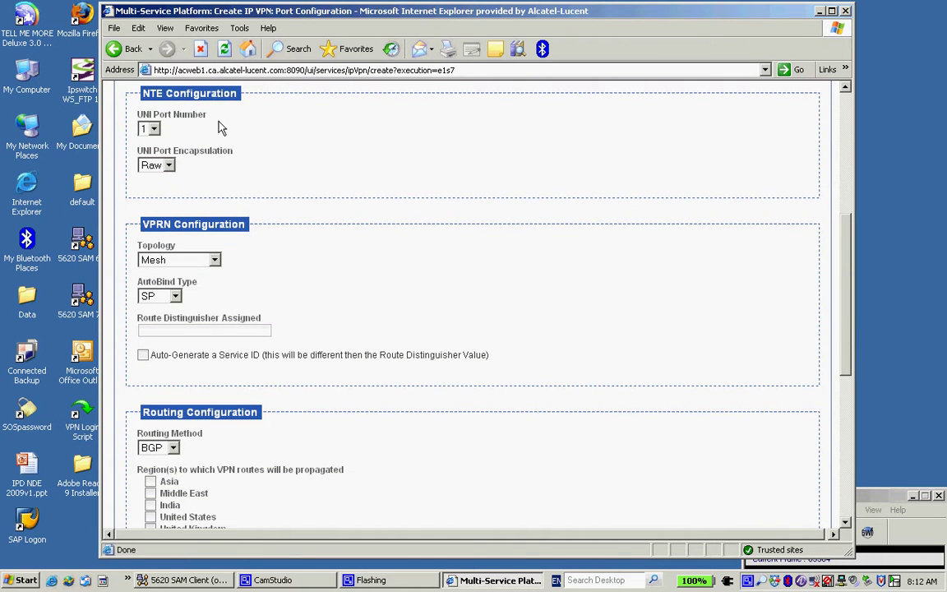
{"action": "left_click", "coordinate": [148, 129]}
{"action": "left_click", "coordinate": [147, 190]}
{"action": "left_click", "coordinate": [168, 165]}
{"action": "left_click", "coordinate": [160, 192]}
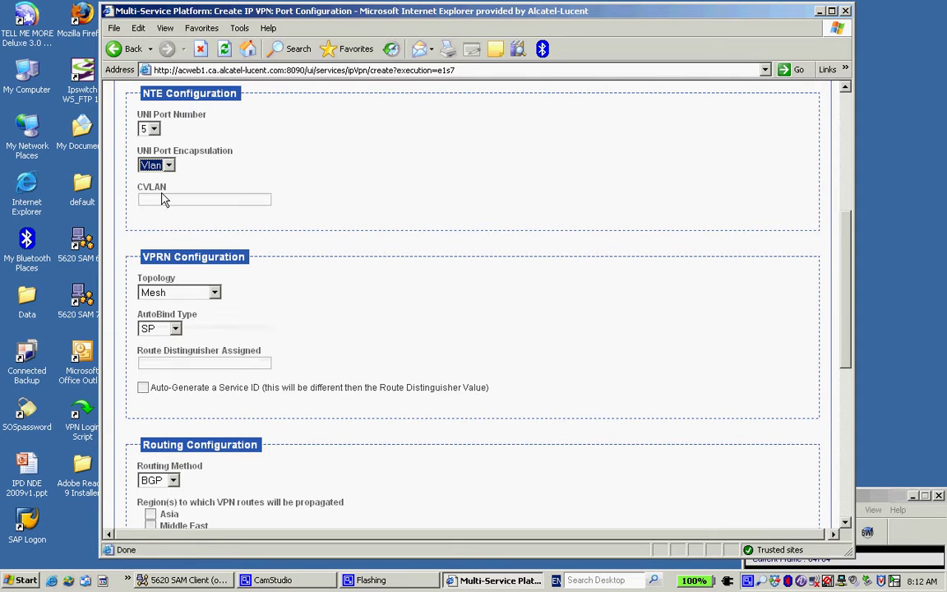
{"action": "left_click", "coordinate": [162, 201]}
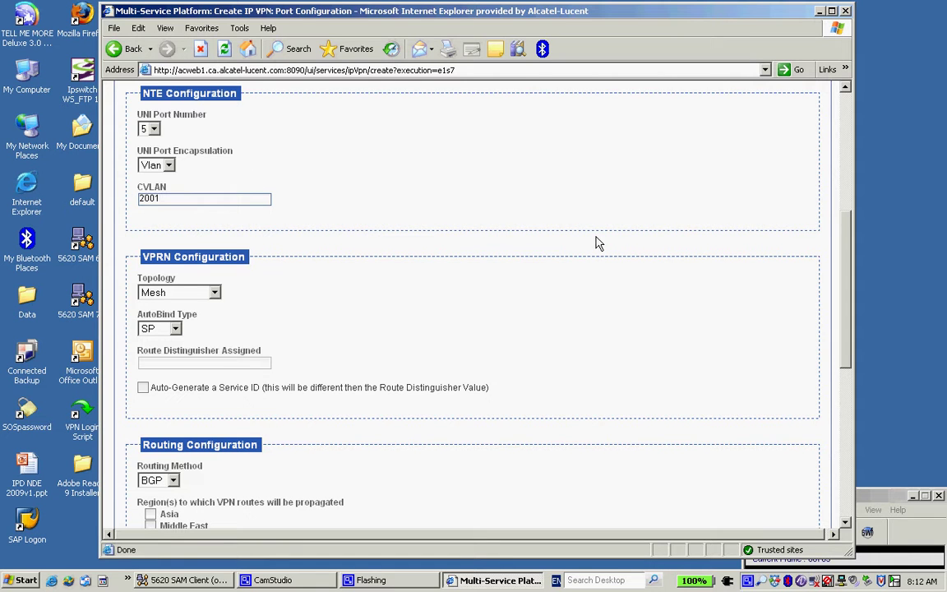
Keep Mesh topology and SP AutoBind in the VPRN configuration, and set the assigned route distinguisher to 288.
{"action": "scroll", "coordinate": [760, 208], "scroll_direction": "down", "scroll_amount": 3}
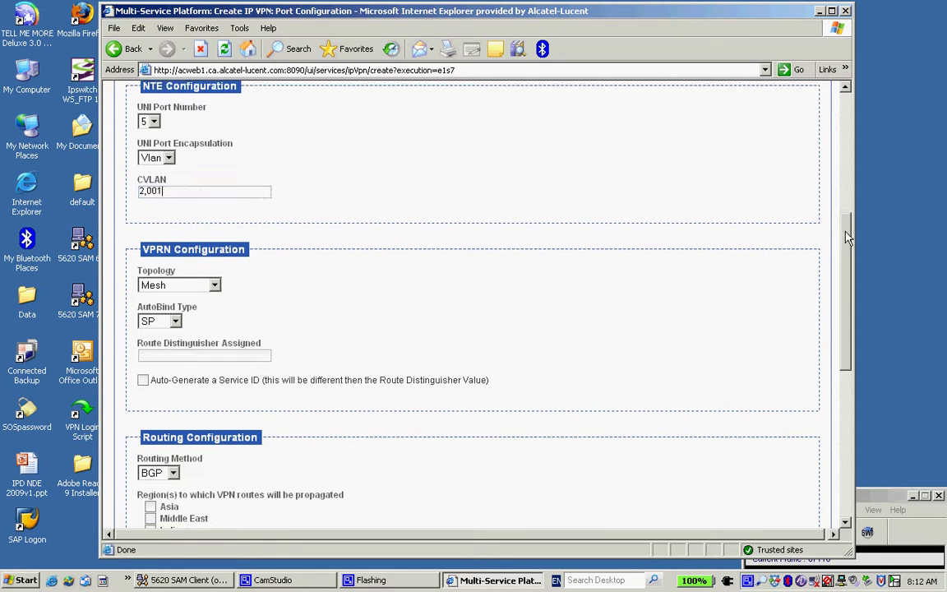
{"action": "left_click", "coordinate": [214, 181]}
{"action": "left_click", "coordinate": [217, 189]}
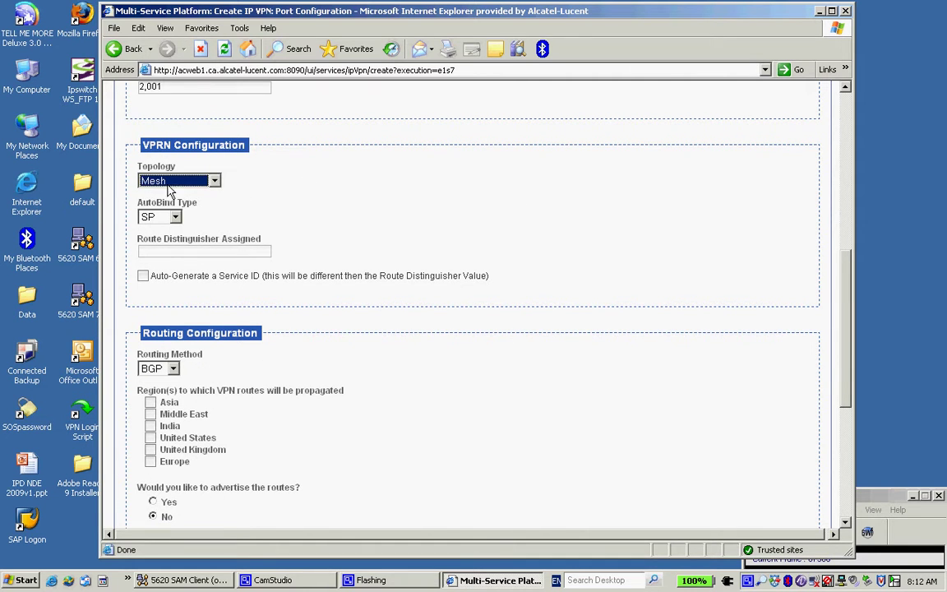
{"action": "left_click", "coordinate": [176, 219]}
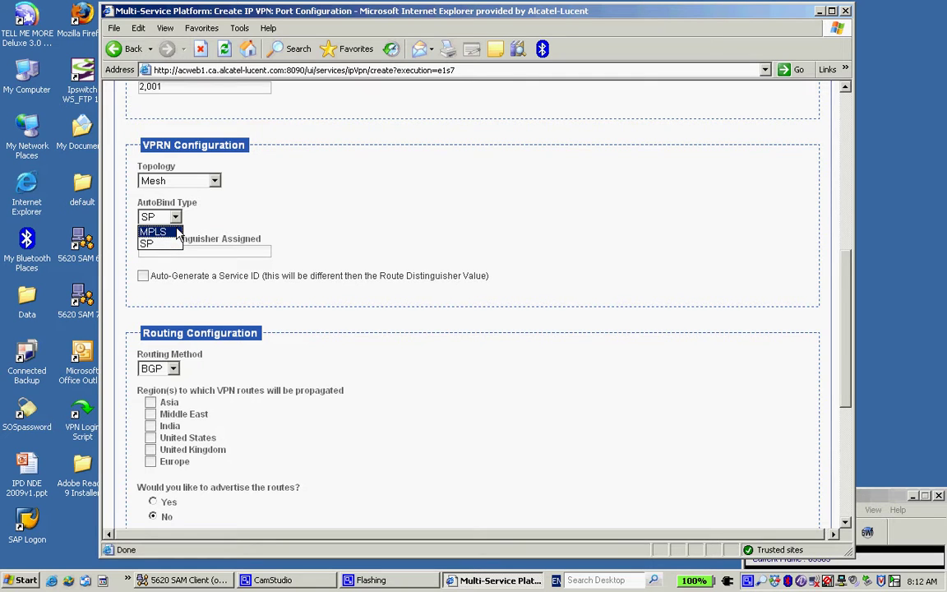
{"action": "left_click", "coordinate": [185, 201]}
{"action": "scroll", "coordinate": [169, 247], "scroll_direction": "down", "scroll_amount": 1}
{"action": "left_click", "coordinate": [168, 238]}
{"action": "type", "text": "288"}
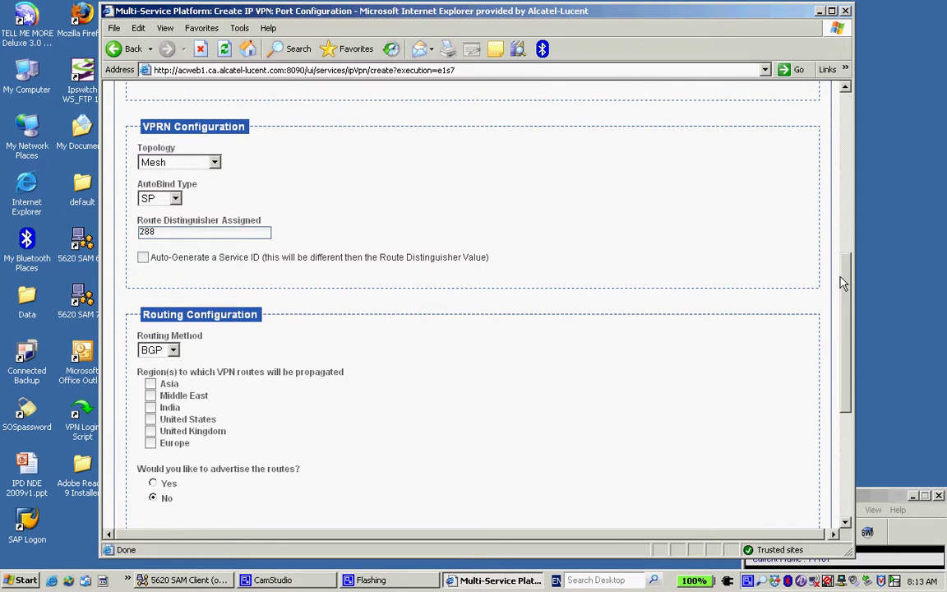
Set the routing method to Static and propagate the VPN routes to Asia and Middle East.
{"action": "scroll", "coordinate": [756, 248], "scroll_direction": "down", "scroll_amount": 4}
{"action": "left_click", "coordinate": [172, 188]}
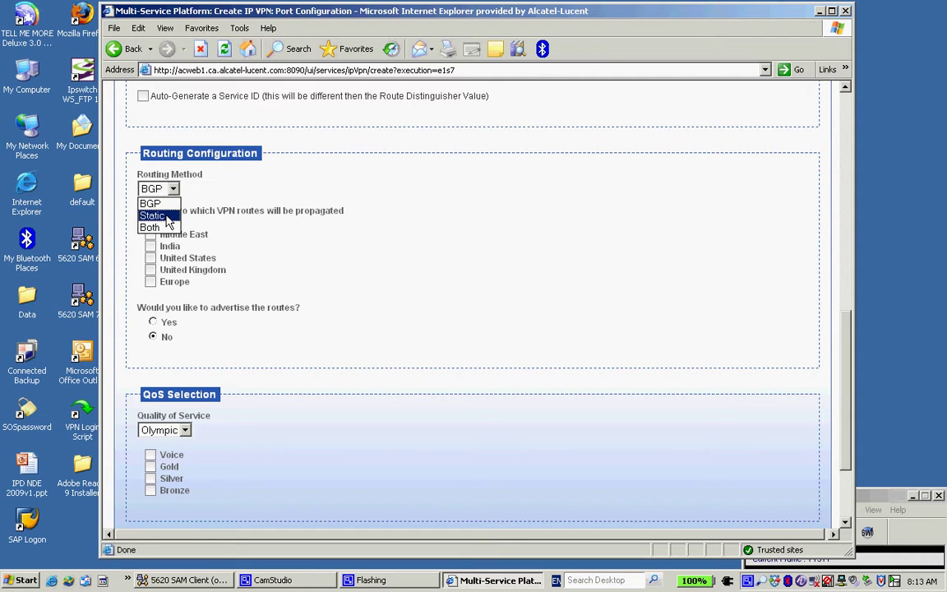
{"action": "left_click", "coordinate": [168, 217]}
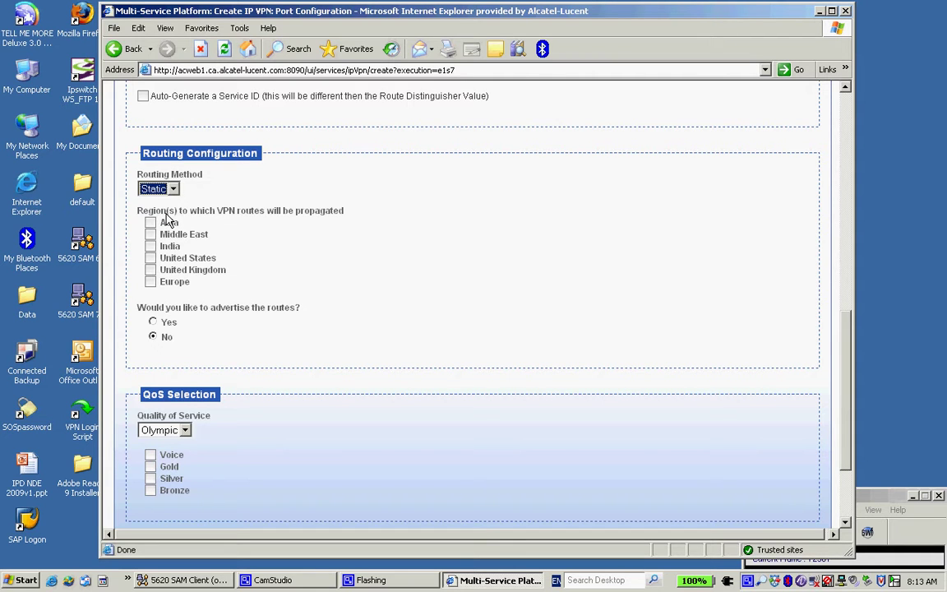
{"action": "scroll", "coordinate": [169, 220], "scroll_direction": "down", "scroll_amount": 1}
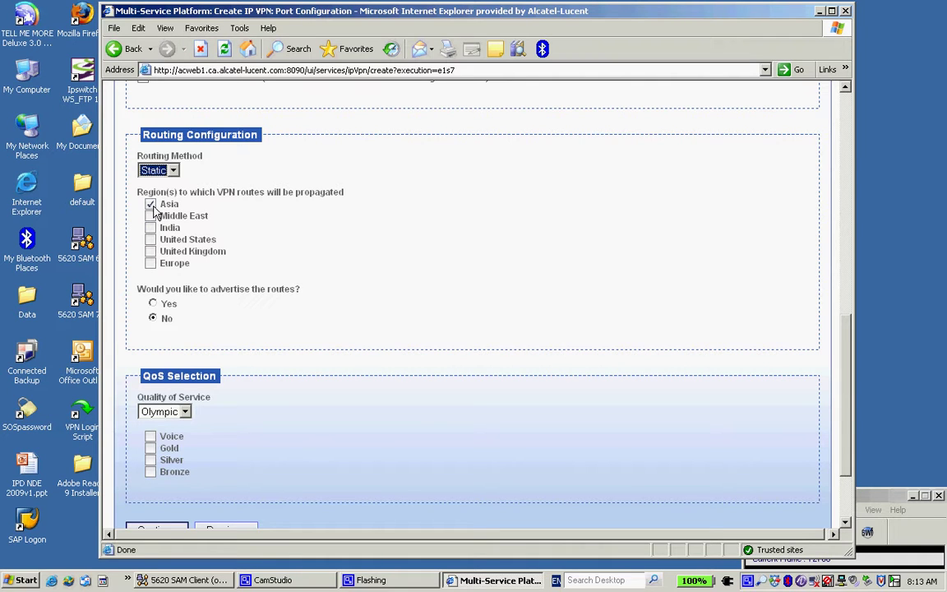
{"action": "left_click", "coordinate": [151, 216]}
Include the Voice class in the Olympic quality of service and continue to the L3 access interface.
{"action": "scroll", "coordinate": [762, 335], "scroll_direction": "down", "scroll_amount": 3}
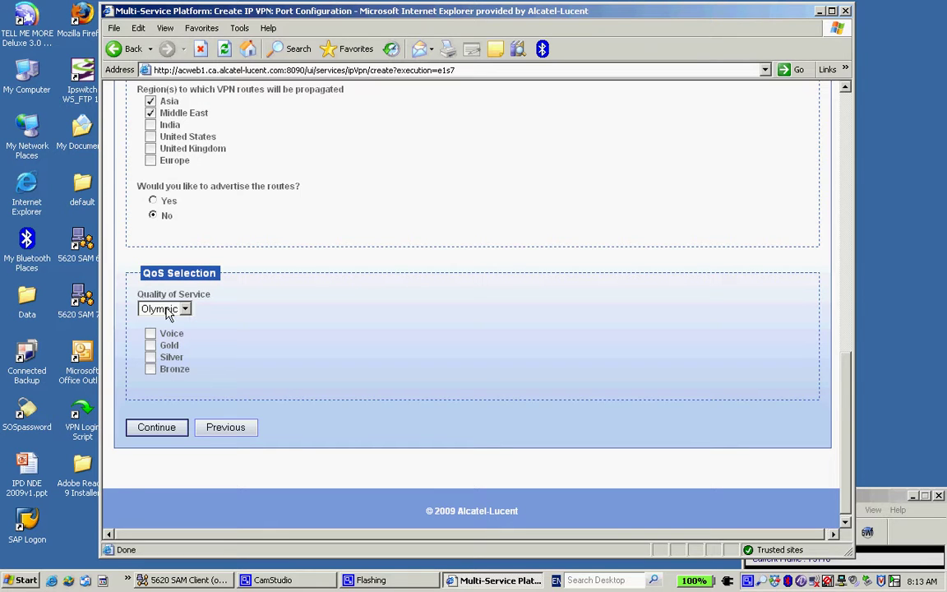
{"action": "left_click", "coordinate": [150, 328]}
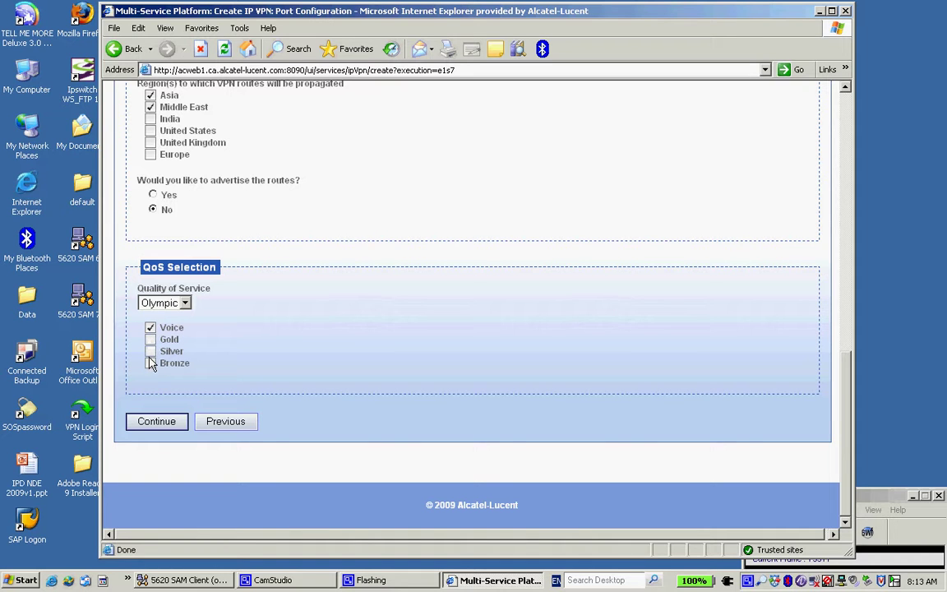
{"action": "left_click", "coordinate": [156, 422]}
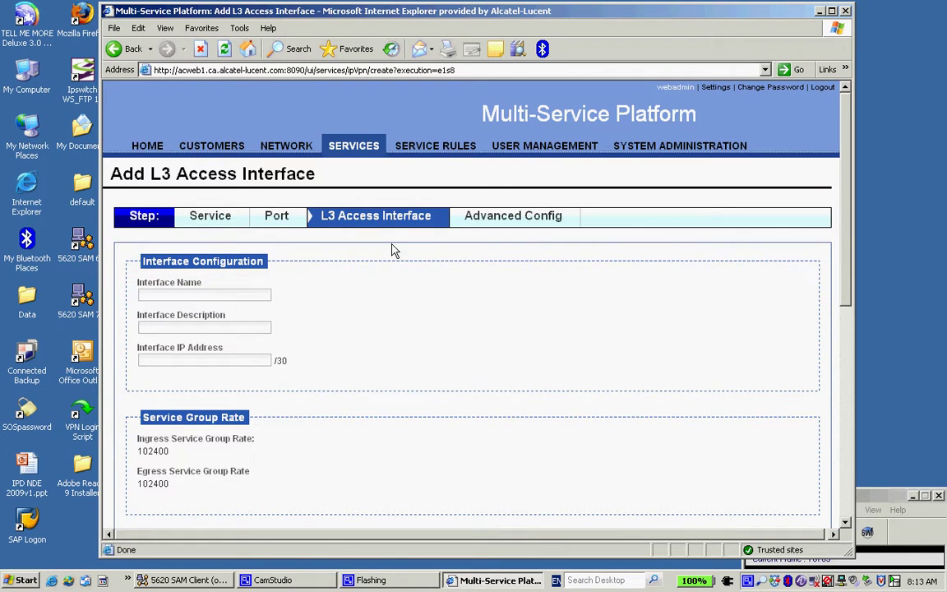
Enter Pe1 as the interface name and description, and 138.120.24.1 as the interface IP address.
{"action": "mouse_move", "coordinate": [295, 230]}
{"action": "type", "text": "Pe1"}
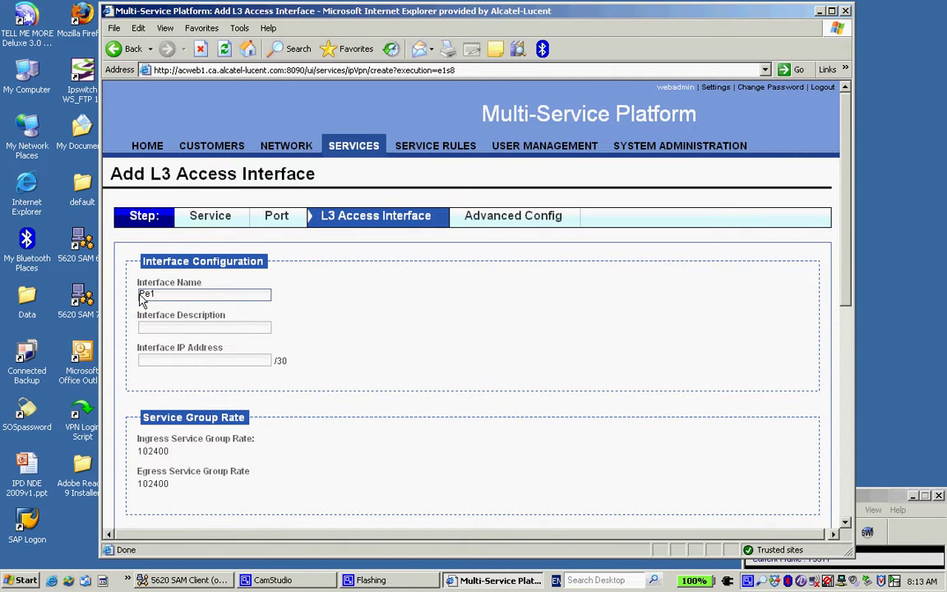
{"action": "double_click", "coordinate": [157, 300]}
{"action": "key", "text": "ctrl+c"}
{"action": "left_click", "coordinate": [144, 327]}
{"action": "key", "text": "ctrl+v"}
{"action": "left_click", "coordinate": [161, 363]}
{"action": "type", "text": "13"}
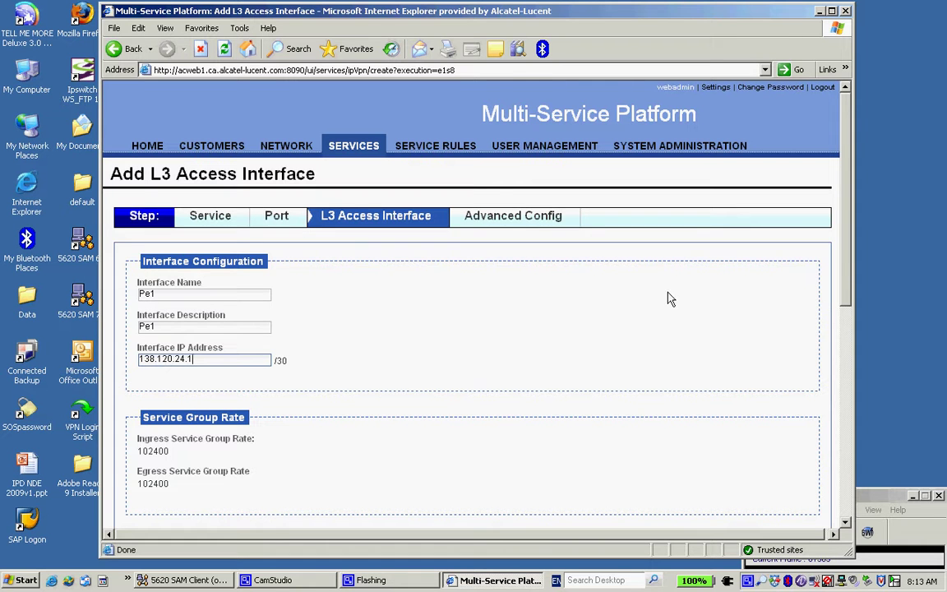
Enable MAX CIR for both ingress/egress queue pairs 1 and 2 in the QoS override.
{"action": "scroll", "coordinate": [846, 272], "scroll_direction": "down", "scroll_amount": 2}
{"action": "left_click_drag", "start_coordinate": [852, 282], "coordinate": [854, 461]}
{"action": "left_click", "coordinate": [175, 236]}
{"action": "left_click", "coordinate": [492, 236]}
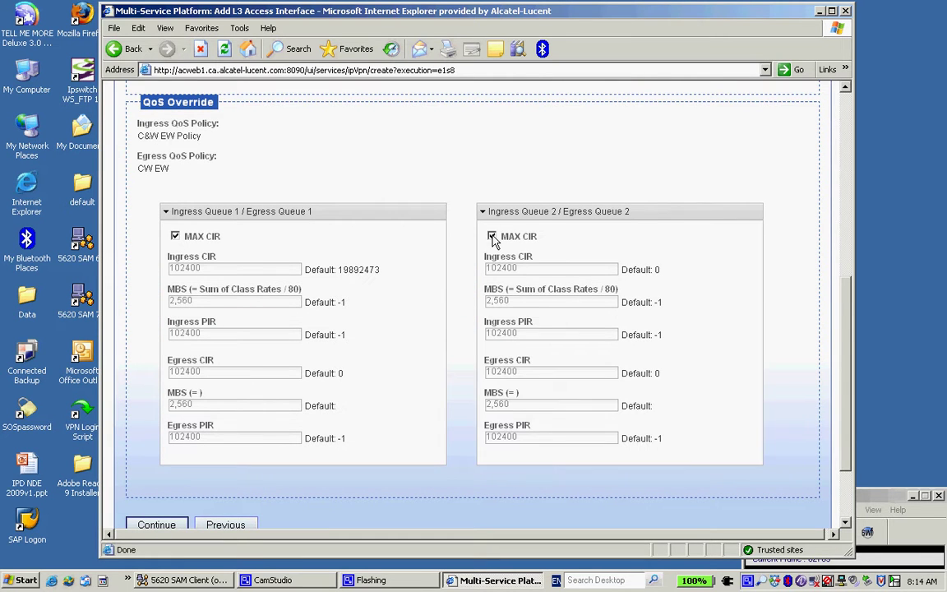
{"action": "left_click_drag", "start_coordinate": [849, 313], "coordinate": [855, 361]}
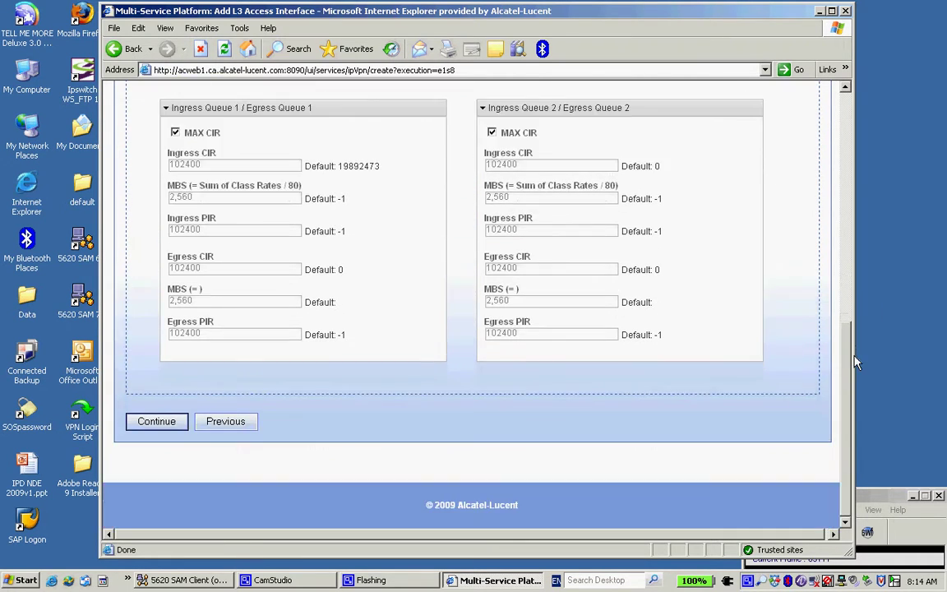
Continue to the summary, review the service, port and L3 access interface settings, and create the IP VPN service.
{"action": "left_click", "coordinate": [156, 421]}
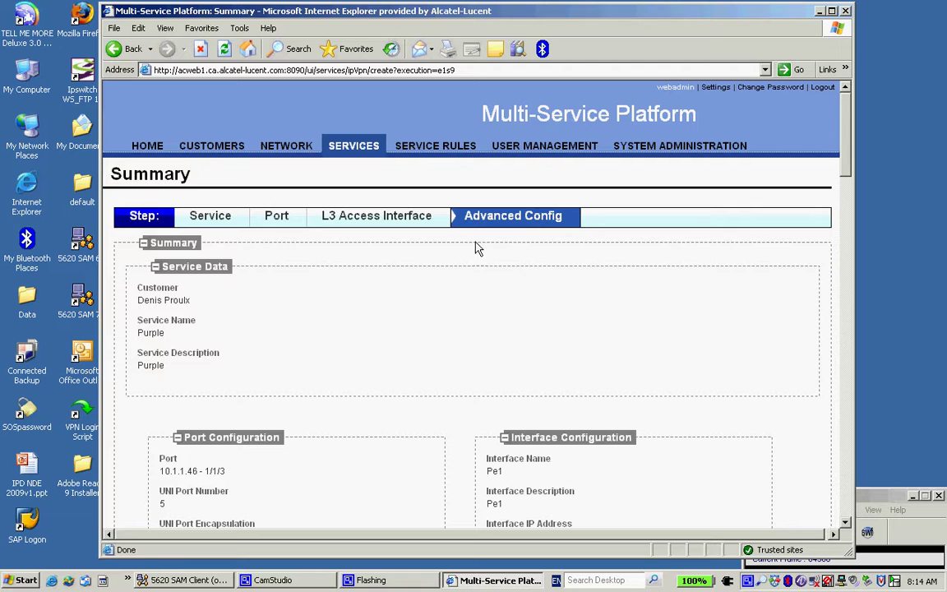
{"action": "mouse_move", "coordinate": [423, 226]}
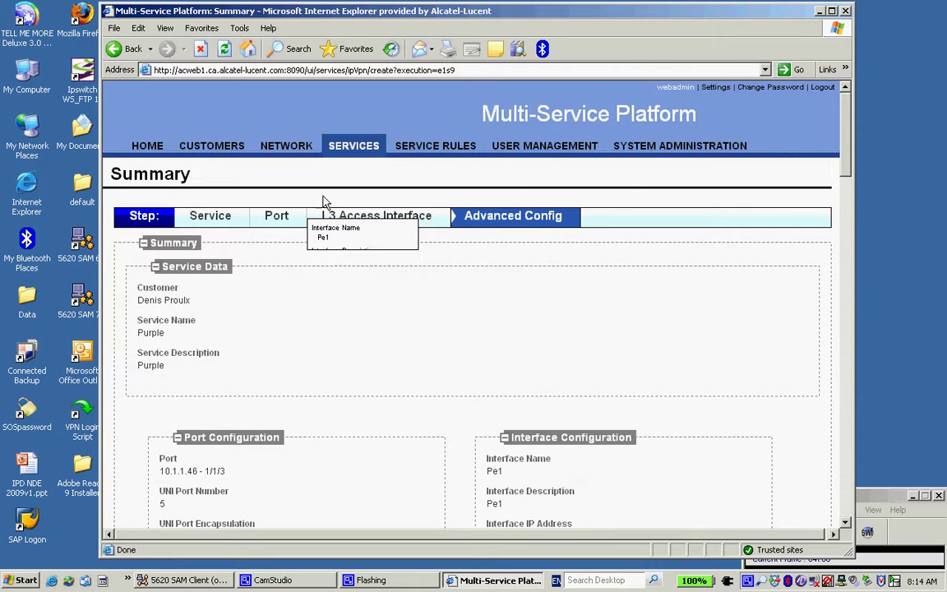
{"action": "mouse_move", "coordinate": [205, 222]}
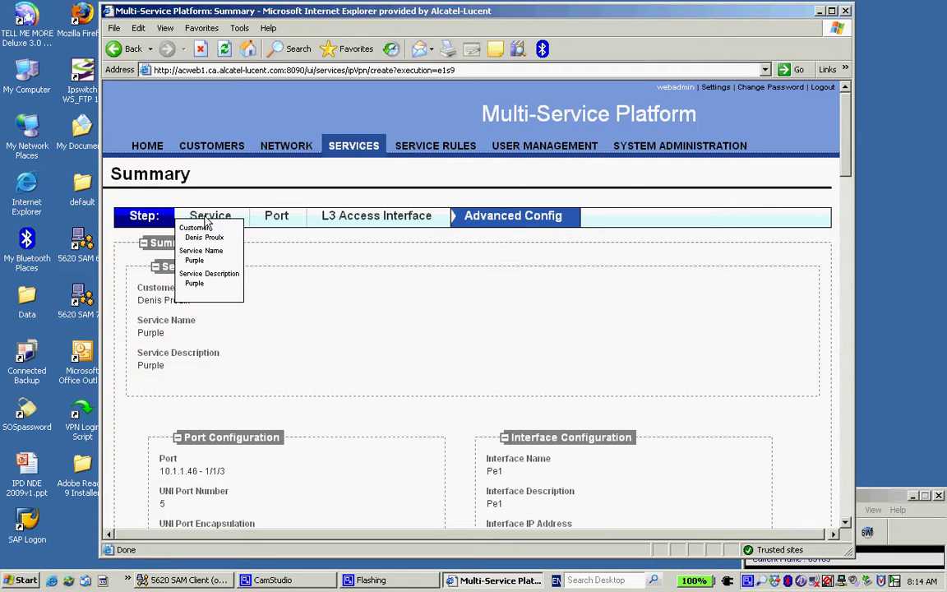
{"action": "mouse_move", "coordinate": [265, 226]}
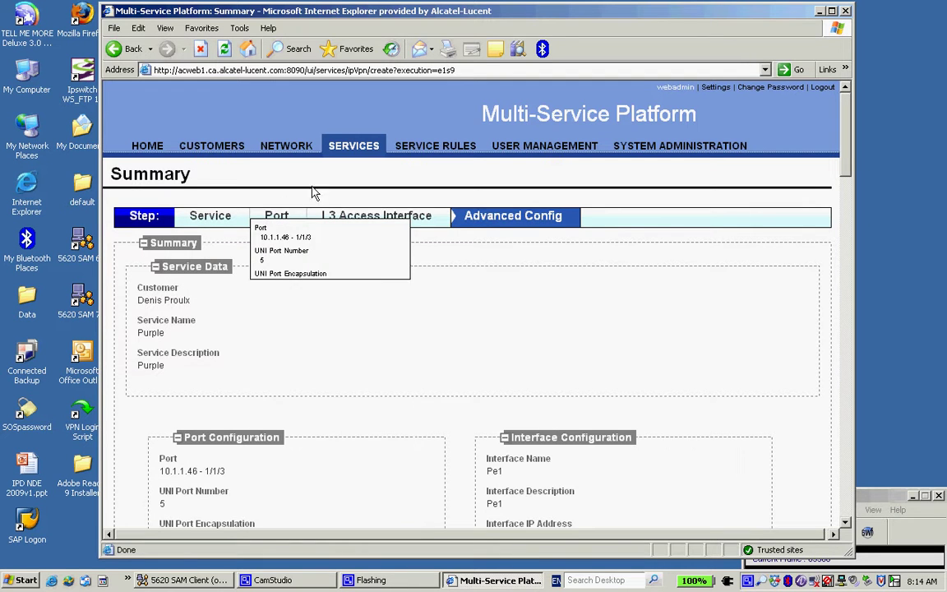
{"action": "mouse_move", "coordinate": [337, 226]}
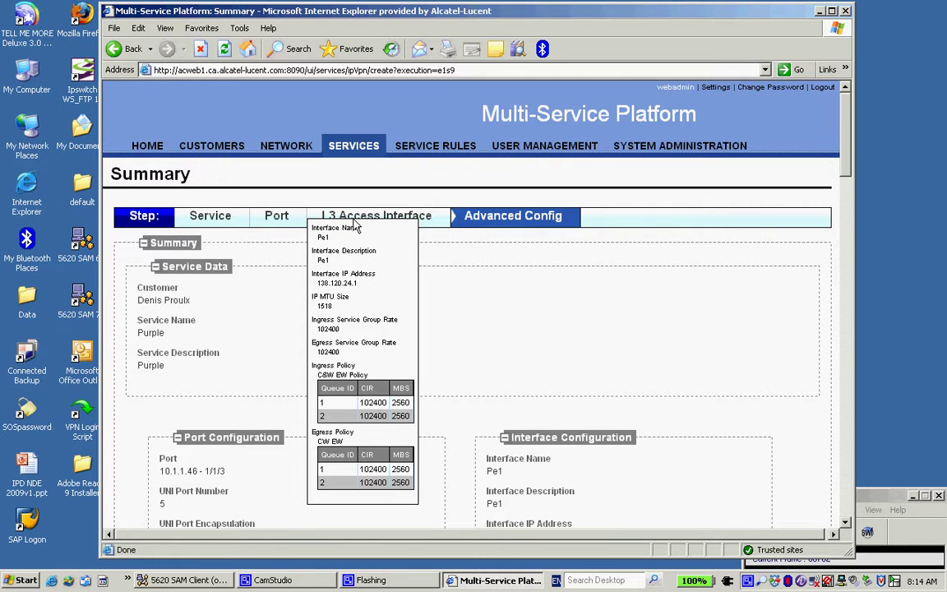
{"action": "scroll", "coordinate": [858, 194], "scroll_direction": "down", "scroll_amount": 5}
{"action": "left_click_drag", "start_coordinate": [857, 194], "coordinate": [863, 510]}
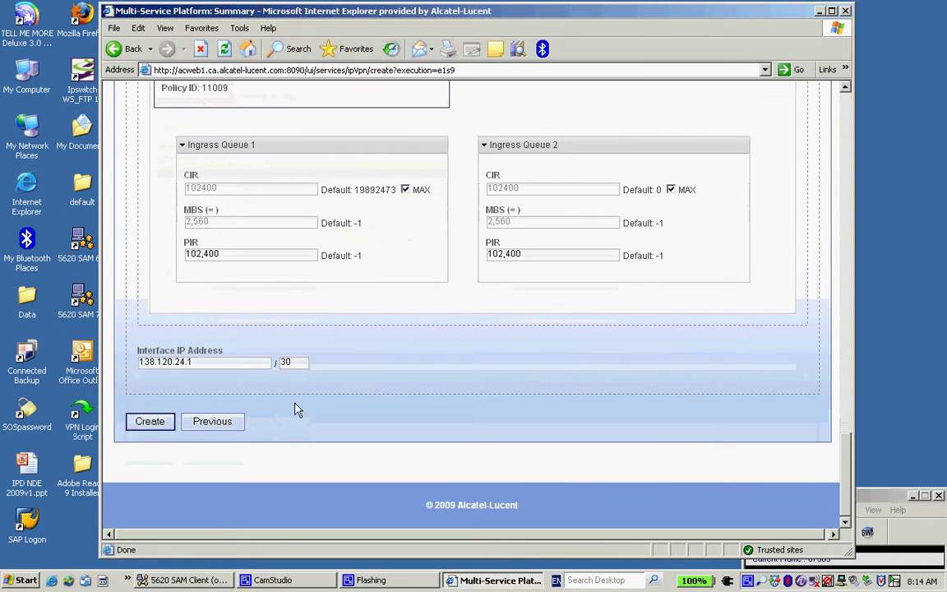
{"action": "left_click", "coordinate": [152, 423]}
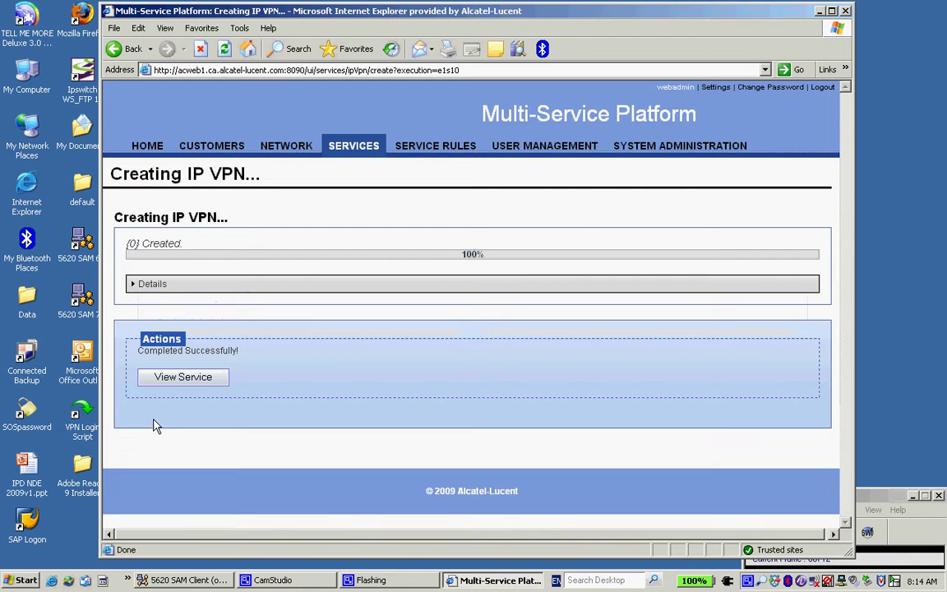
View the created Purple service and open the SAP details for port 1/1/3 at site 10.1.1.46.
{"action": "left_click", "coordinate": [178, 385]}
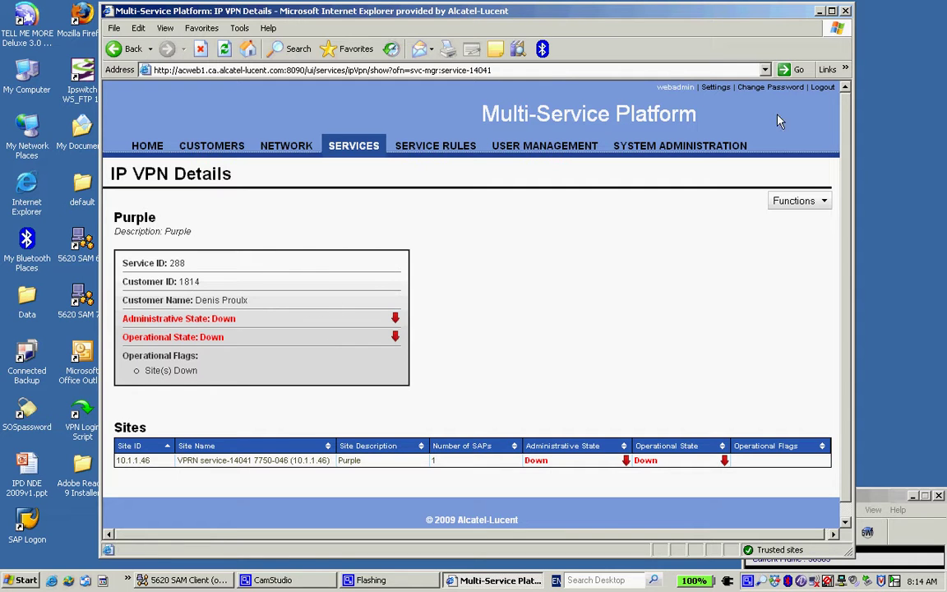
{"action": "left_click", "coordinate": [156, 466]}
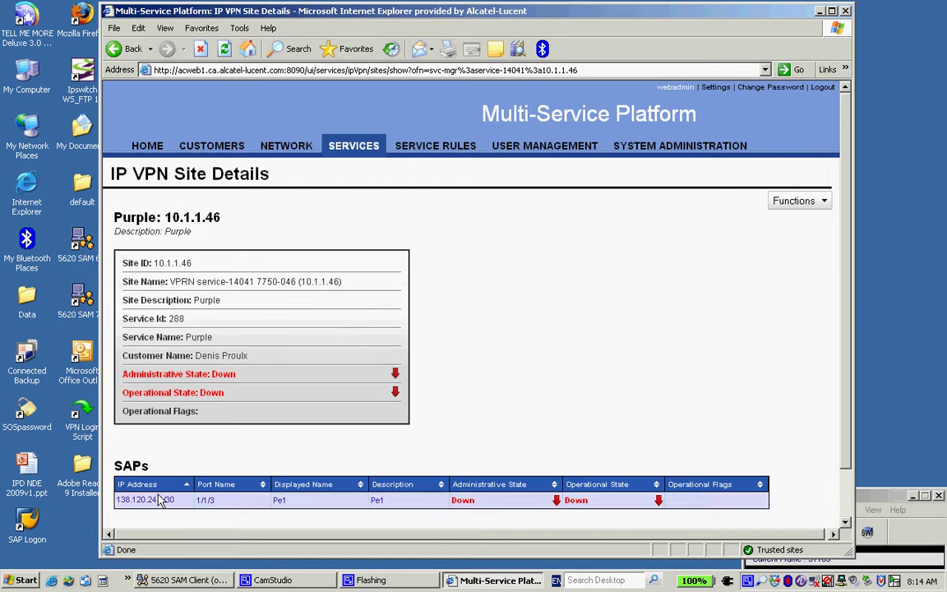
{"action": "left_click", "coordinate": [159, 501]}
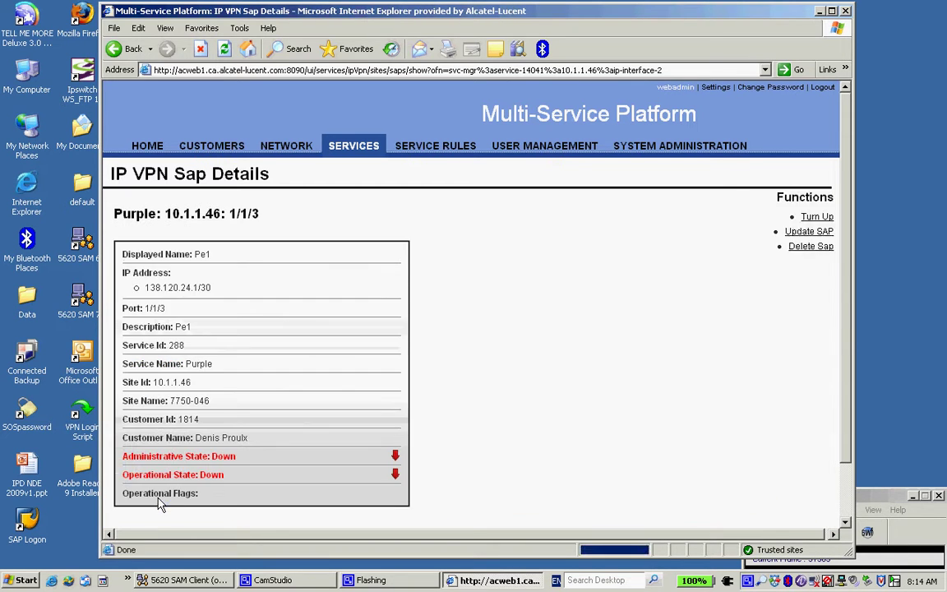
Turn up the Pe1 SAP and return to its details to check the administrative and operational states.
{"action": "left_click", "coordinate": [809, 202]}
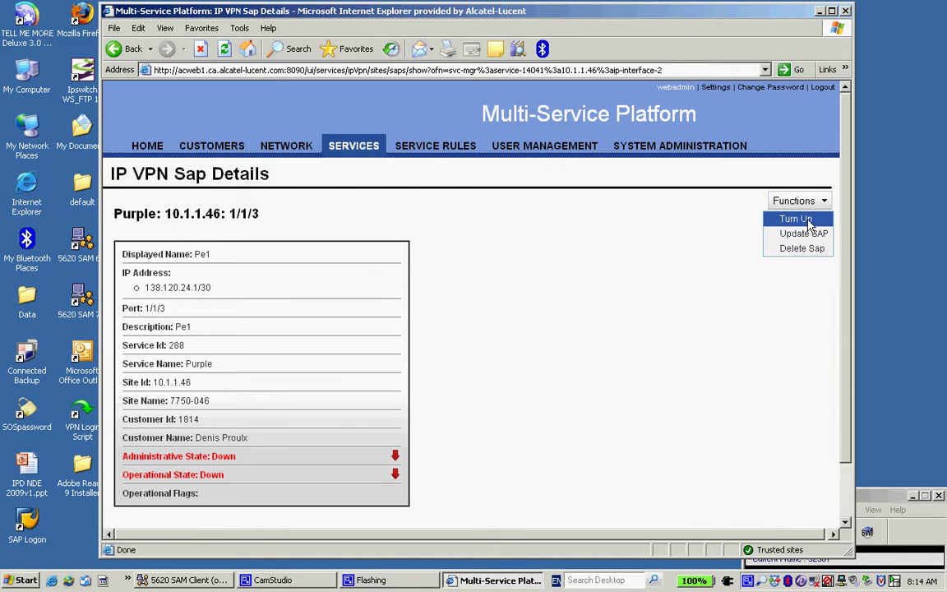
{"action": "left_click", "coordinate": [809, 220]}
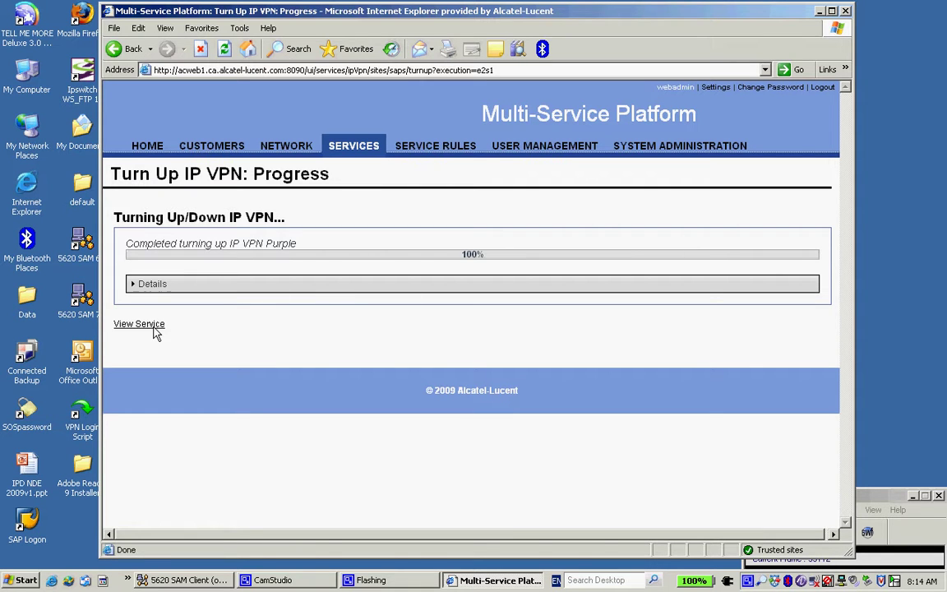
{"action": "left_click", "coordinate": [150, 324]}
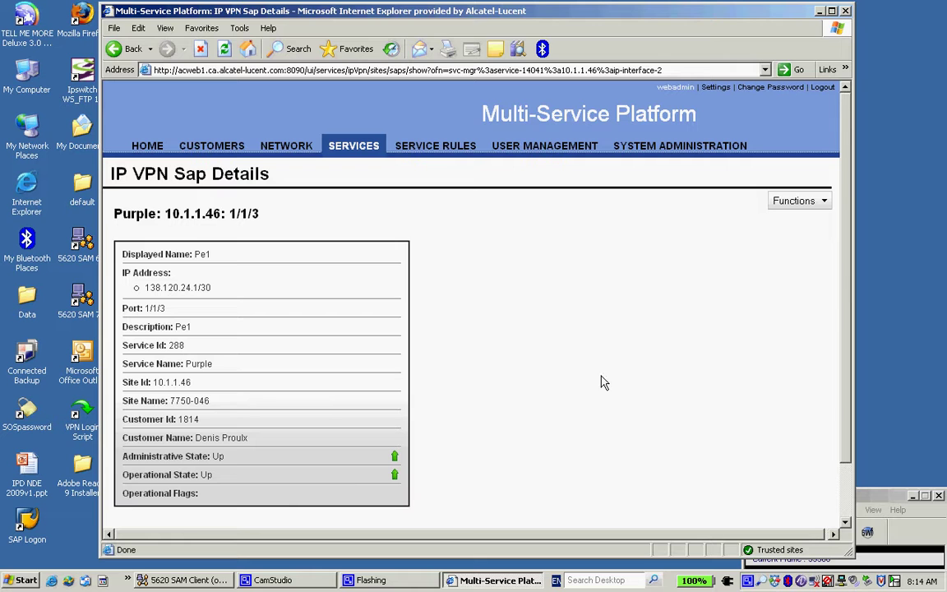
{"action": "scroll", "coordinate": [843, 277], "scroll_direction": "down", "scroll_amount": 2}
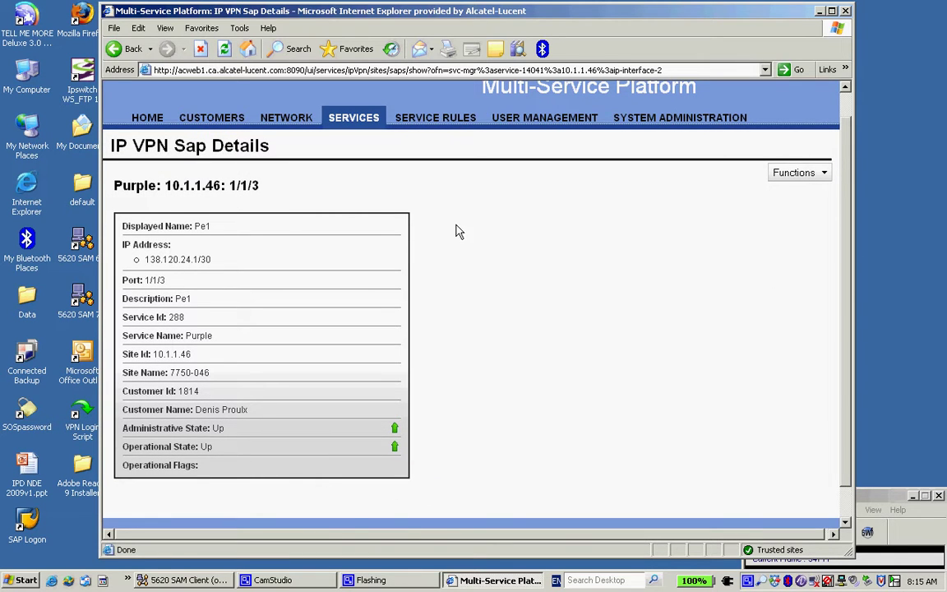
Search the services by the name Purple and open the matching IP VPN service.
{"action": "left_click", "coordinate": [372, 120]}
{"action": "left_click", "coordinate": [182, 380]}
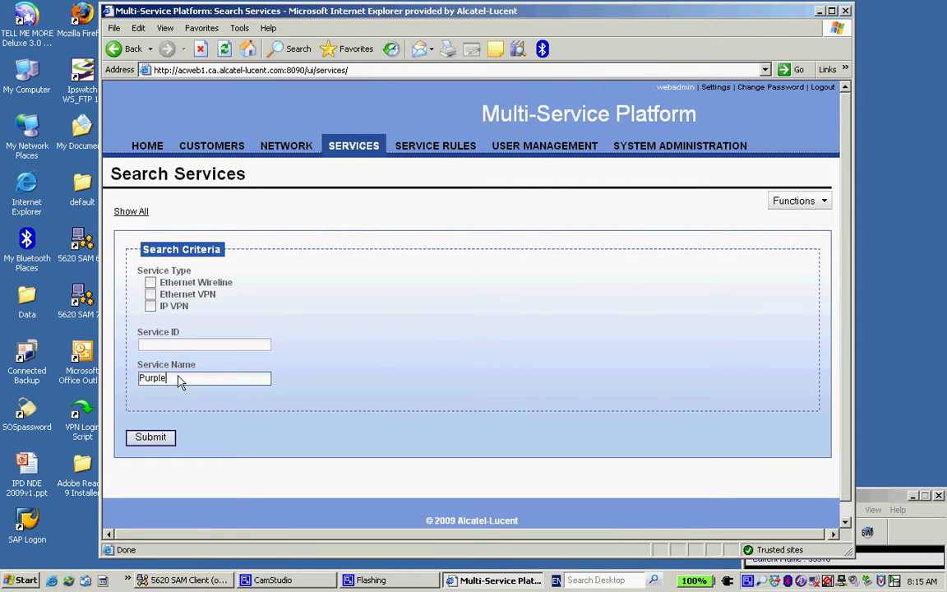
{"action": "left_click", "coordinate": [152, 437]}
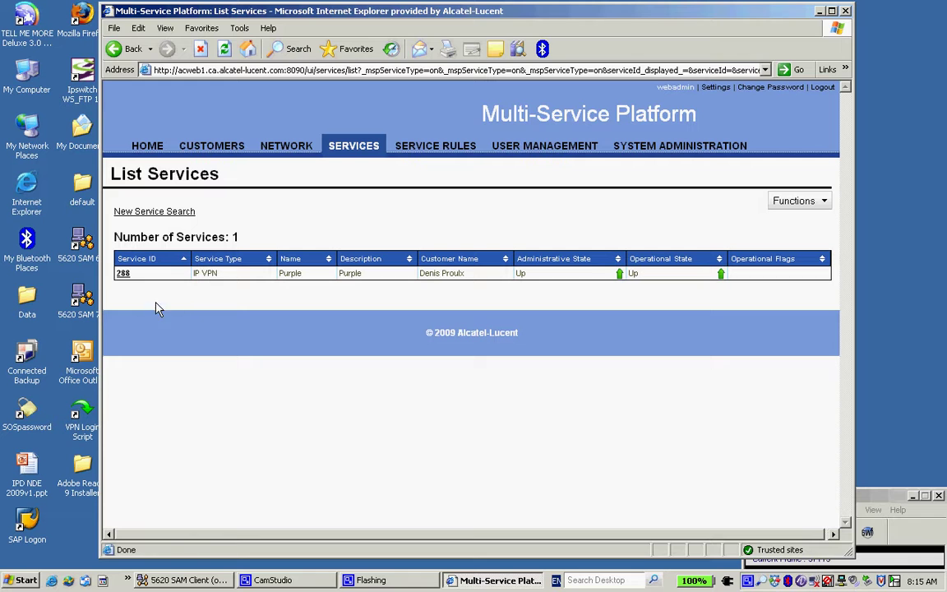
{"action": "left_click", "coordinate": [127, 279]}
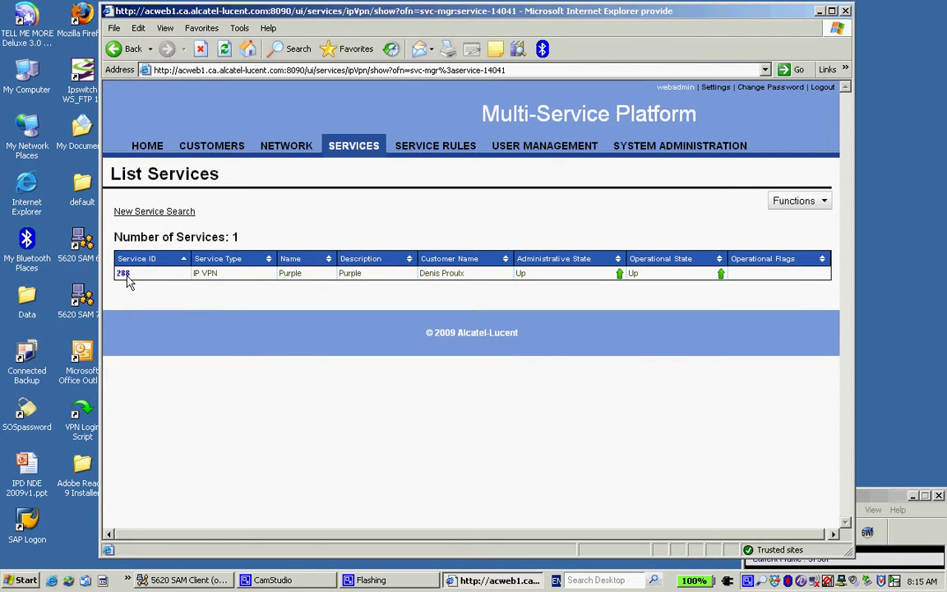
Start adding an L3 access interface to Purple and choose port 1/1/3 on router 7750-047.
{"action": "left_click", "coordinate": [794, 201]}
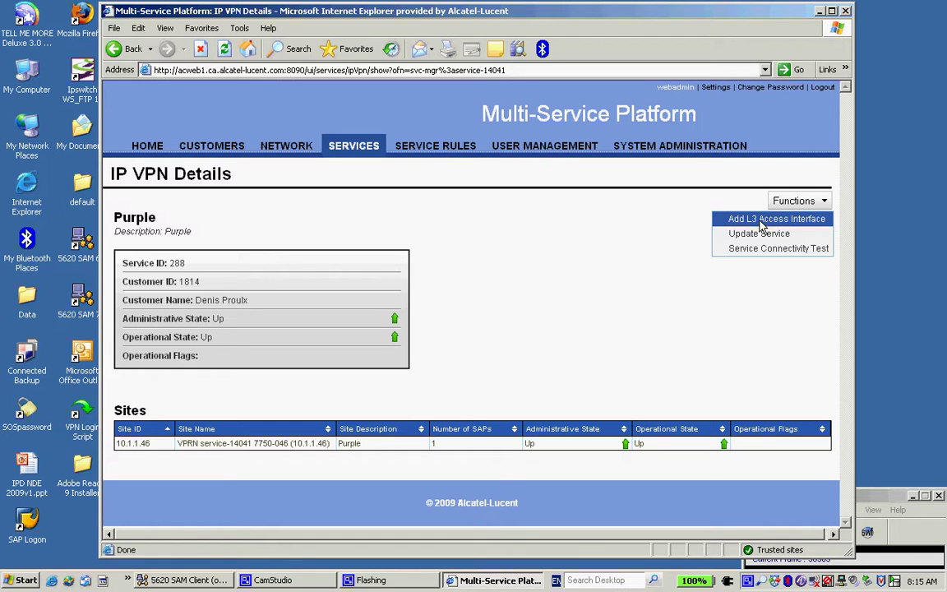
{"action": "left_click", "coordinate": [760, 220]}
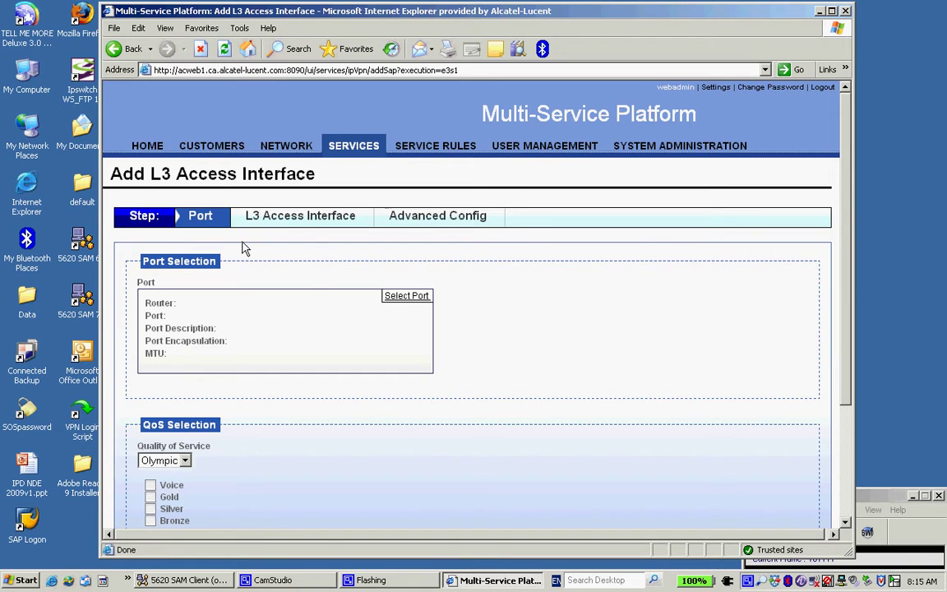
{"action": "left_click", "coordinate": [403, 298]}
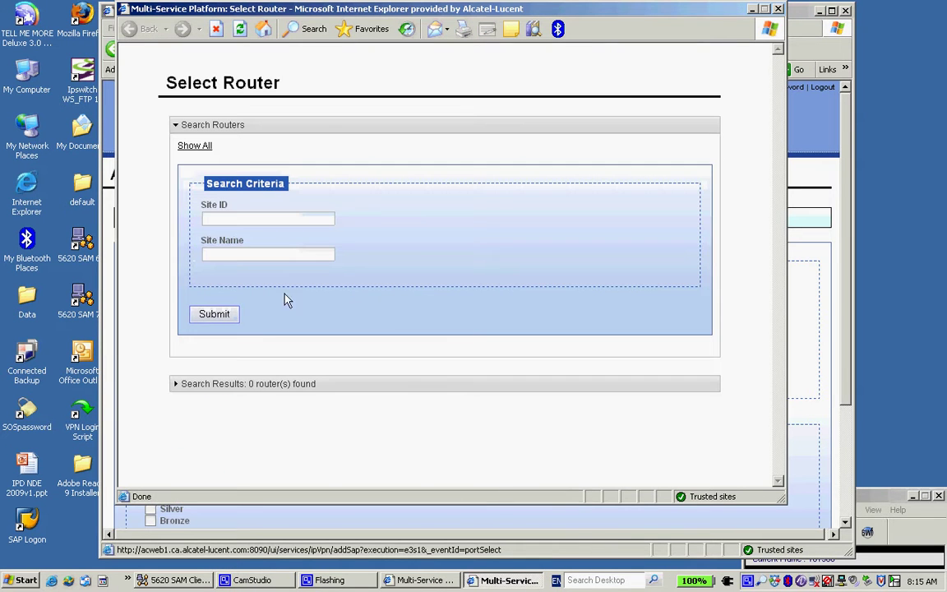
{"action": "left_click", "coordinate": [217, 314]}
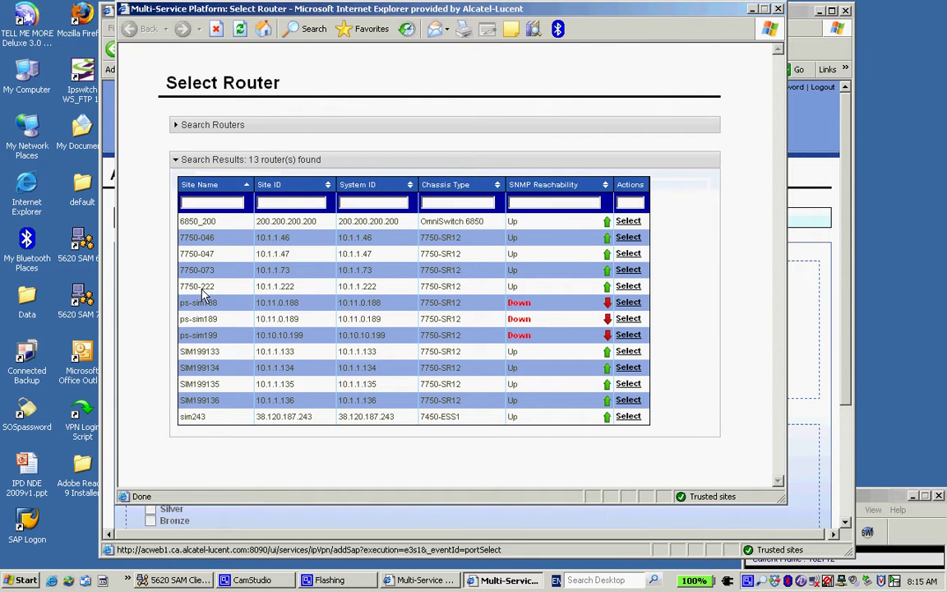
{"action": "left_click_drag", "start_coordinate": [208, 259], "coordinate": [247, 256]}
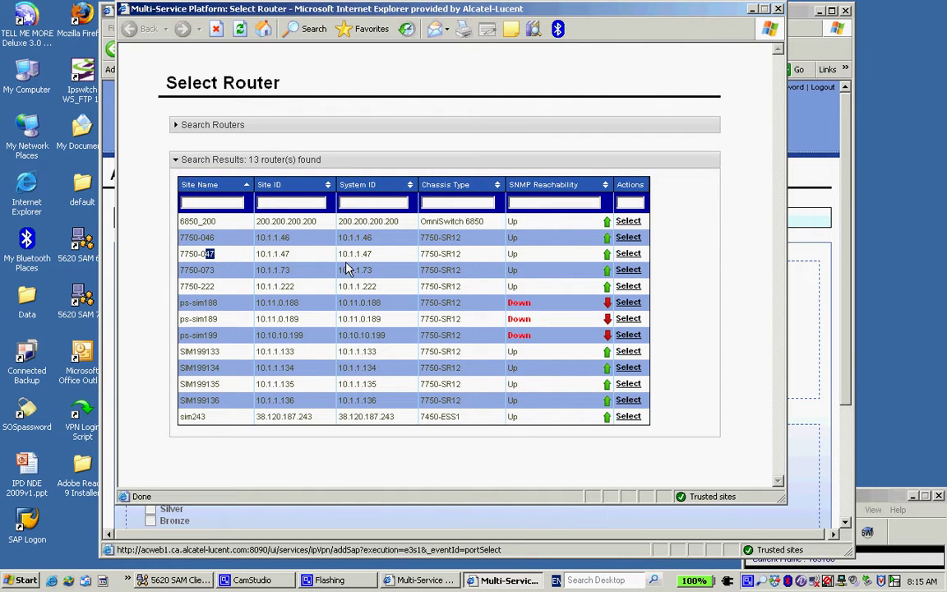
{"action": "left_click", "coordinate": [628, 254]}
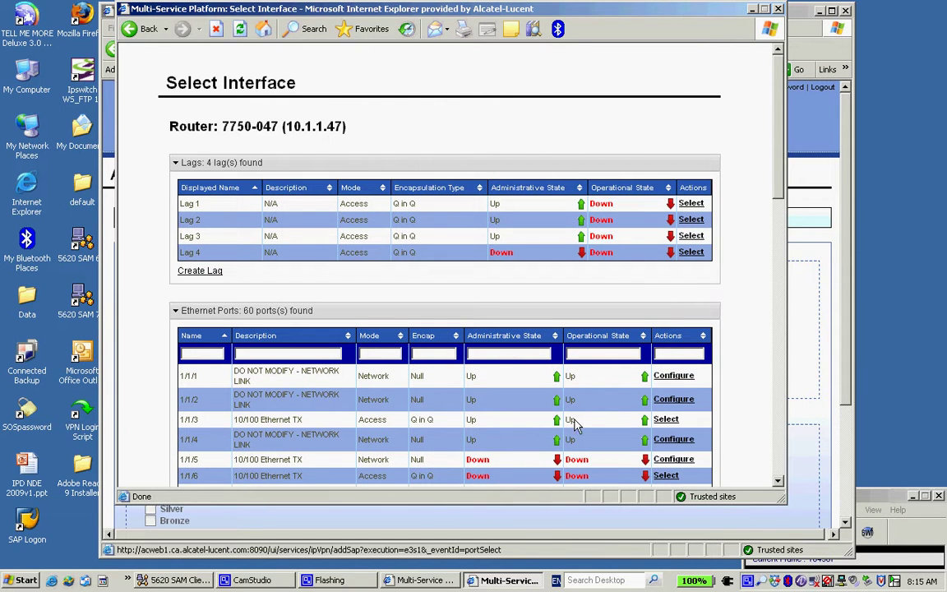
{"action": "left_click", "coordinate": [665, 419]}
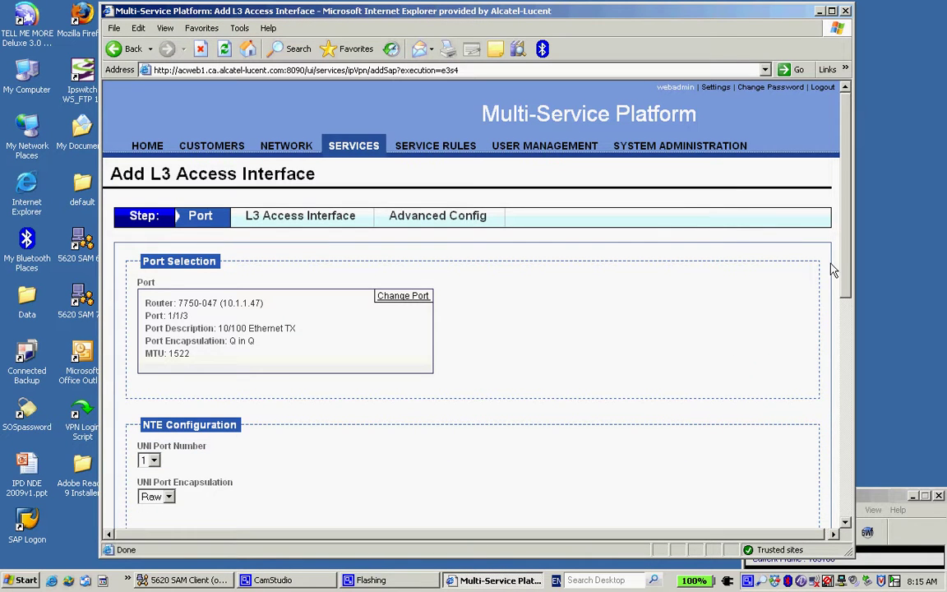
Set the UNI port number to 5, the UNI port encapsulation to Vlan and the CVLAN to 2001.
{"action": "left_click_drag", "start_coordinate": [848, 253], "coordinate": [849, 403]}
{"action": "left_click", "coordinate": [153, 145]}
{"action": "left_click", "coordinate": [161, 195]}
{"action": "left_click", "coordinate": [156, 182]}
{"action": "left_click", "coordinate": [152, 197]}
{"action": "left_click", "coordinate": [164, 217]}
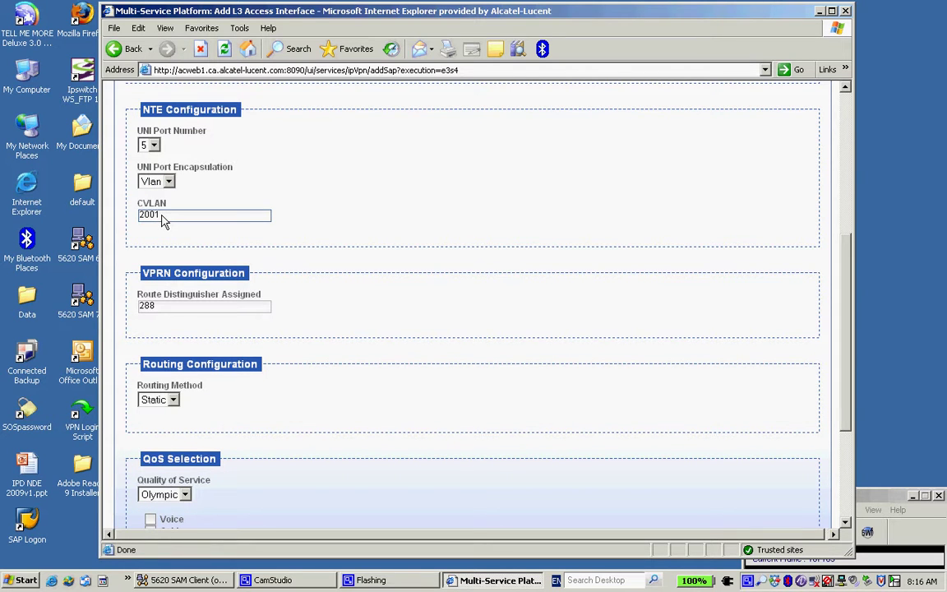
Include the Voice class in the Olympic quality of service for this port and continue to the interface configuration.
{"action": "scroll", "coordinate": [152, 310], "scroll_direction": "down", "scroll_amount": 1}
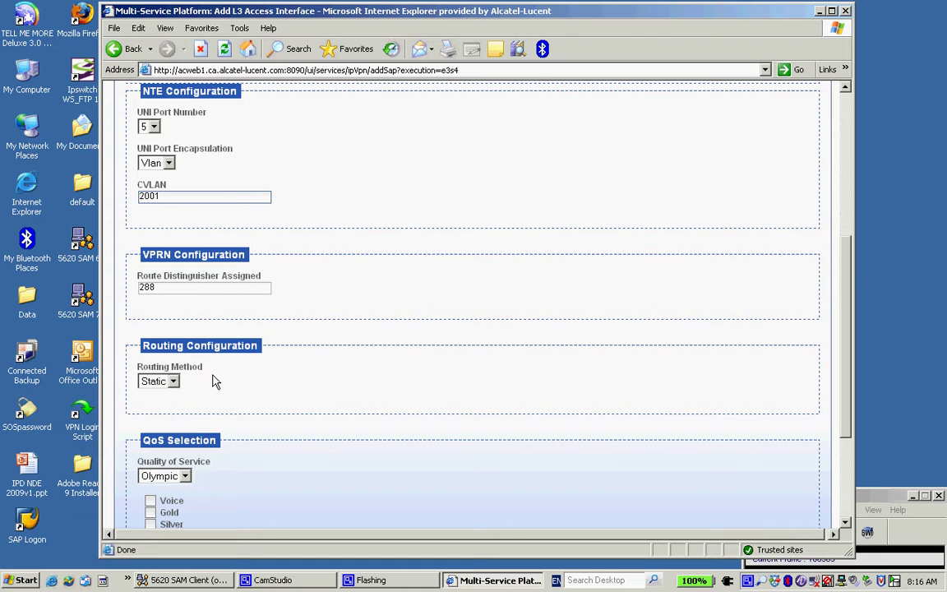
{"action": "scroll", "coordinate": [839, 384], "scroll_direction": "down", "scroll_amount": 3}
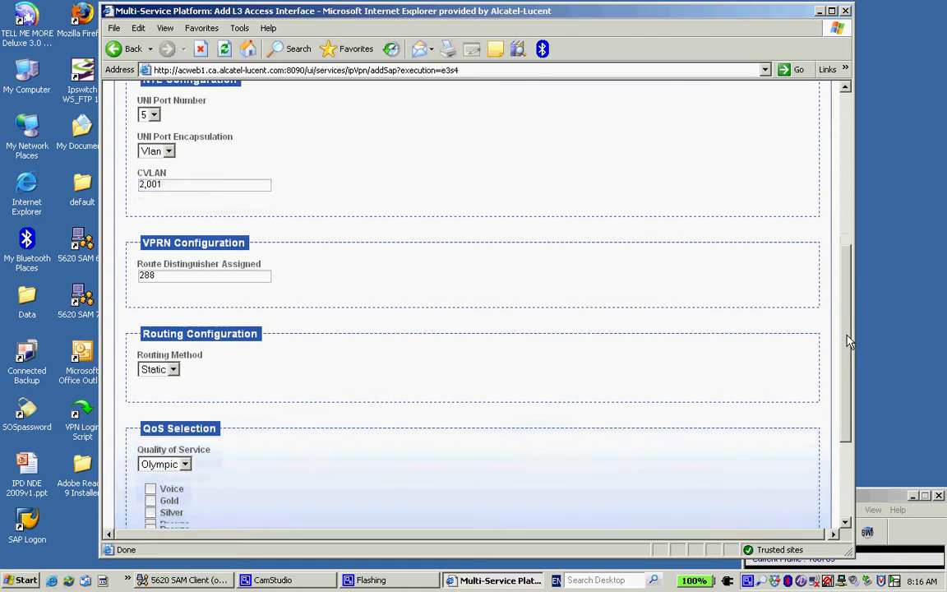
{"action": "scroll", "coordinate": [250, 386], "scroll_direction": "down", "scroll_amount": 1}
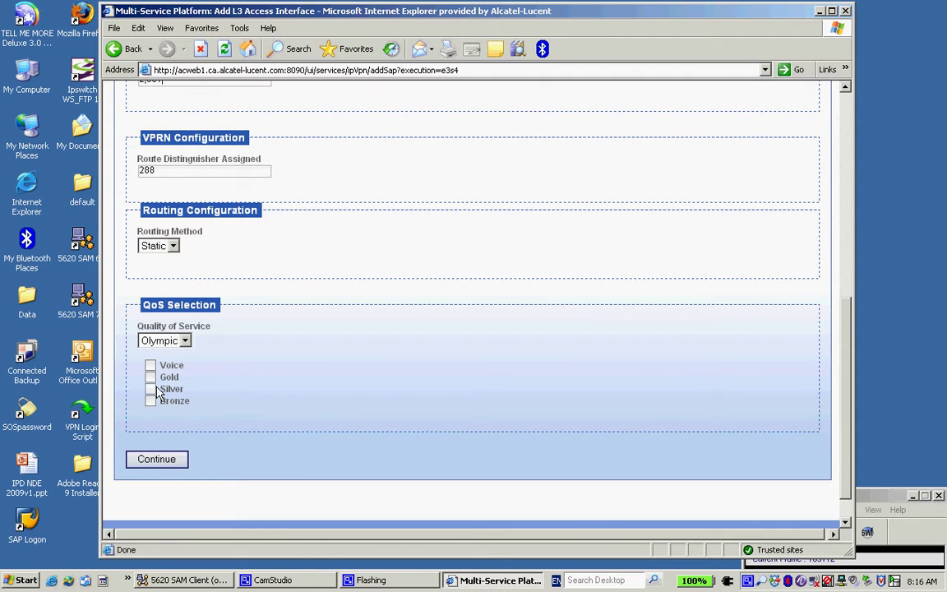
{"action": "left_click", "coordinate": [151, 366]}
{"action": "left_click", "coordinate": [154, 462]}
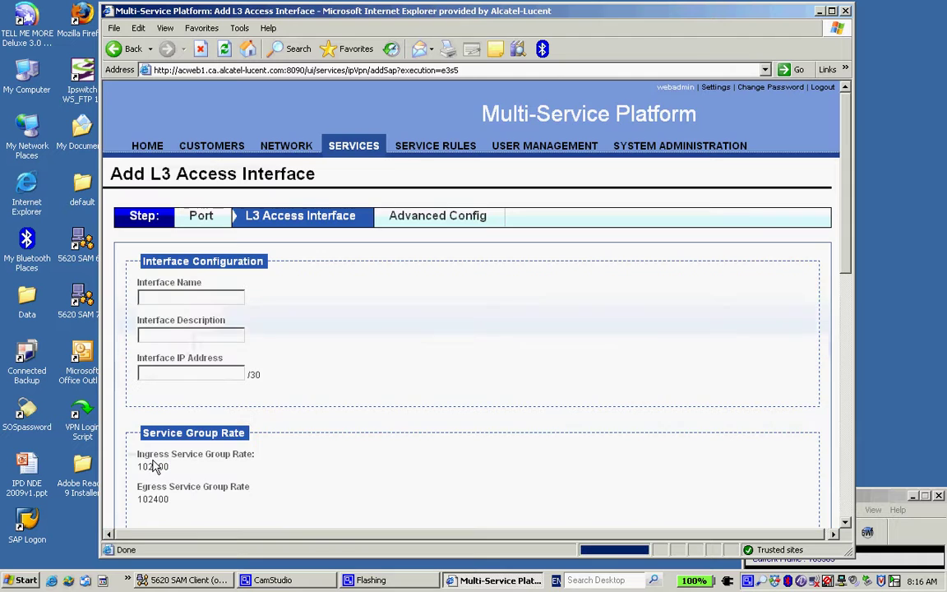
Enter Pe2 as the interface name and description, and 138.120.25.1 as the interface IP address.
{"action": "left_click", "coordinate": [204, 297]}
{"action": "type", "text": "Pe2"}
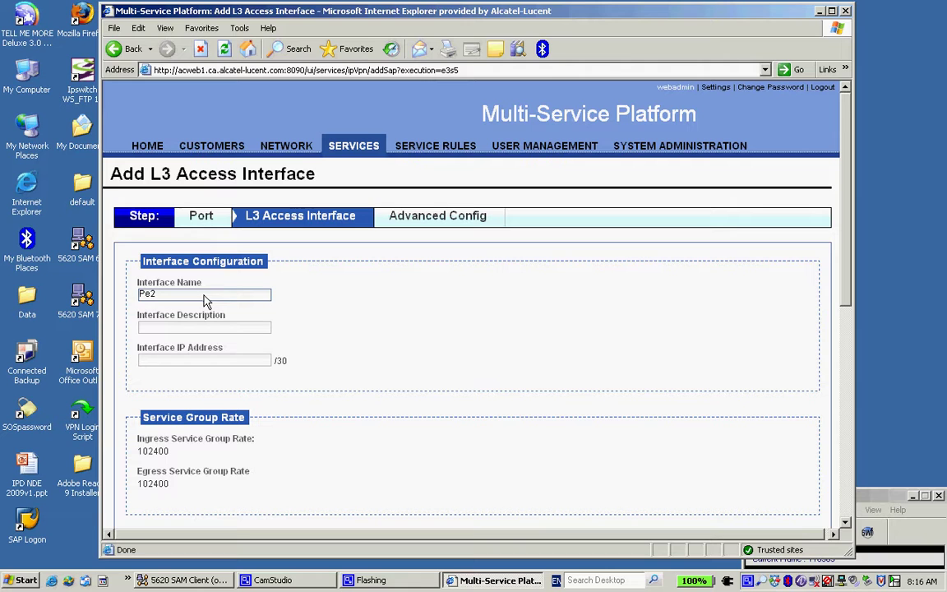
{"action": "double_click", "coordinate": [157, 299]}
{"action": "key", "text": "ctrl+c"}
{"action": "left_click", "coordinate": [157, 329]}
{"action": "key", "text": "ctrl+v"}
{"action": "left_click", "coordinate": [158, 361]}
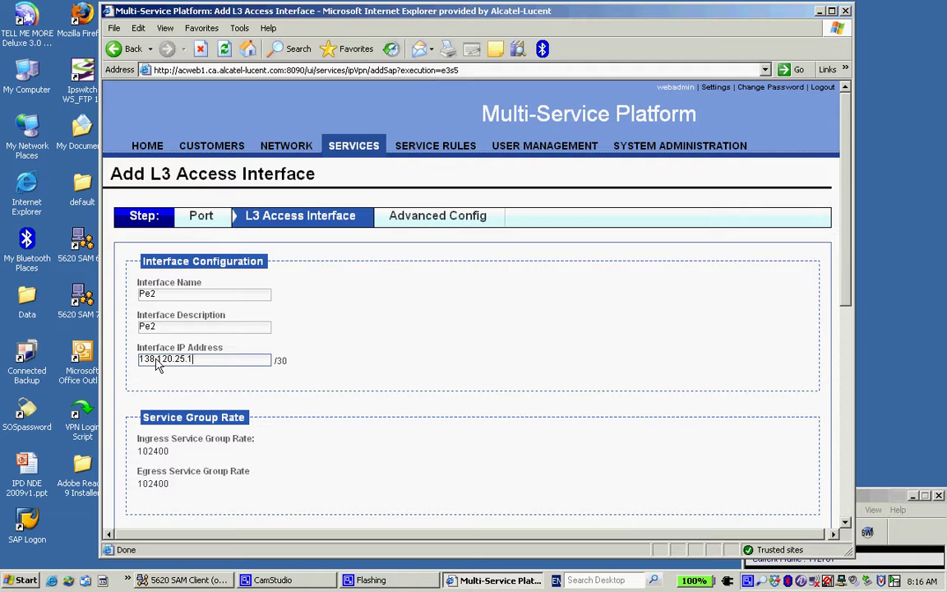
Enable MAX CIR for ingress/egress queue pairs 1 and 2 of the Pe2 interface and continue to the summary.
{"action": "left_click_drag", "start_coordinate": [845, 303], "coordinate": [864, 488]}
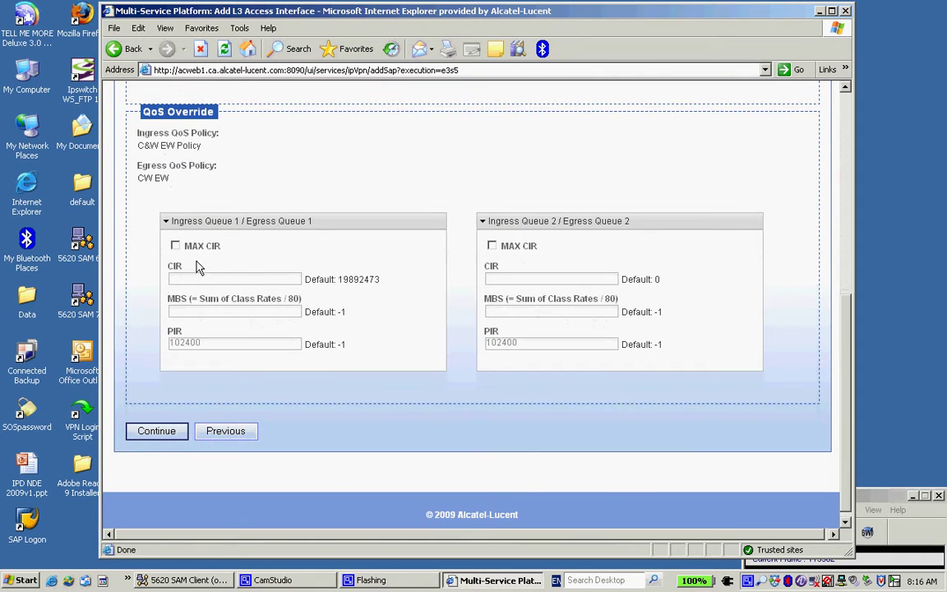
{"action": "left_click", "coordinate": [175, 246]}
{"action": "left_click", "coordinate": [491, 246]}
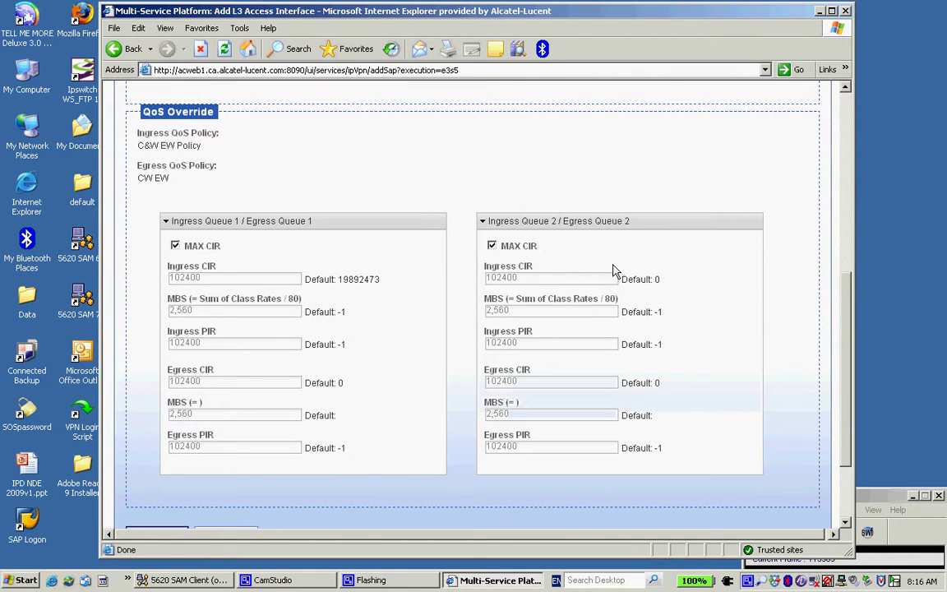
{"action": "scroll", "coordinate": [781, 303], "scroll_direction": "down", "scroll_amount": 3}
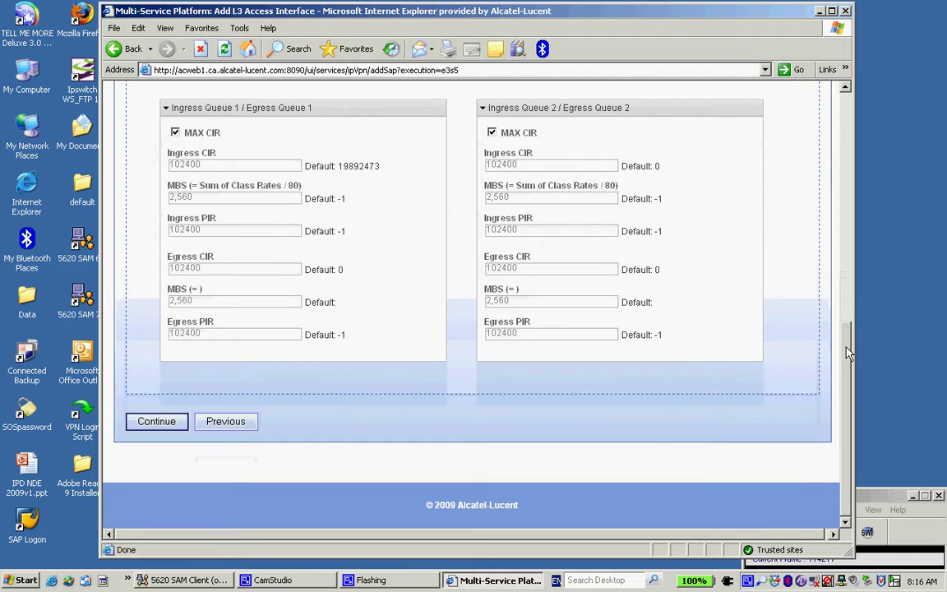
{"action": "left_click", "coordinate": [156, 422]}
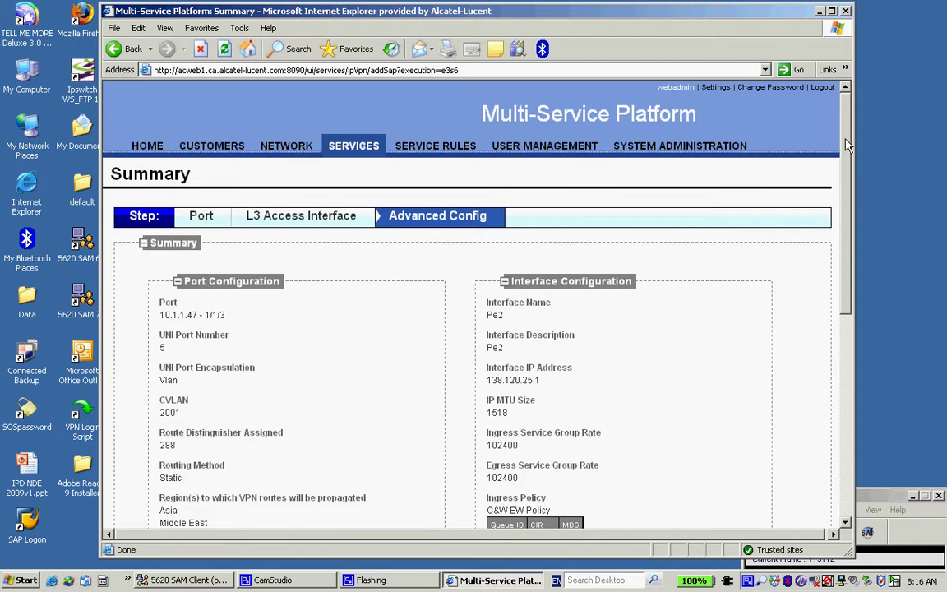
Add the Pe2 L3 access interface from the reviewed summary and open its SAP details.
{"action": "left_click_drag", "start_coordinate": [848, 145], "coordinate": [851, 403]}
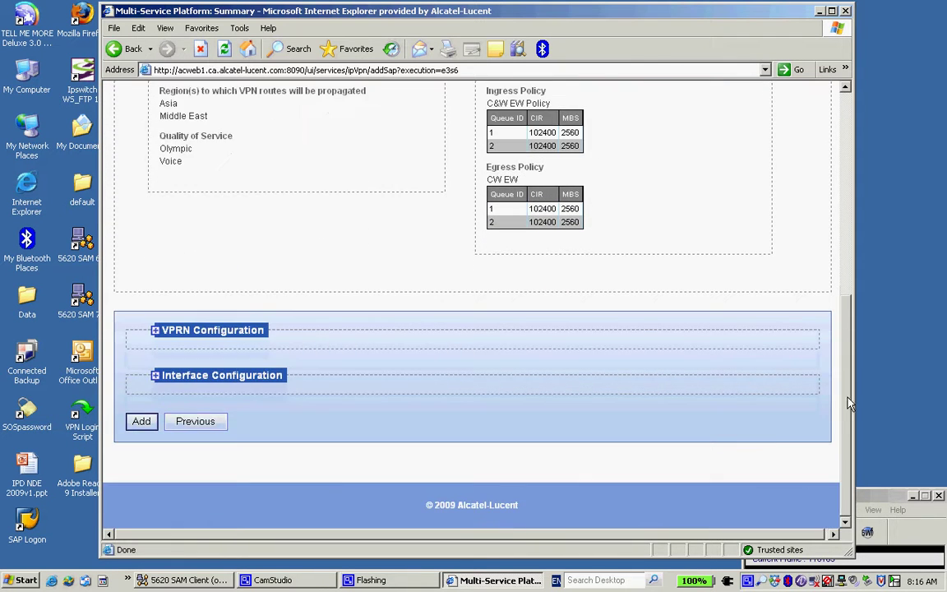
{"action": "left_click", "coordinate": [141, 421]}
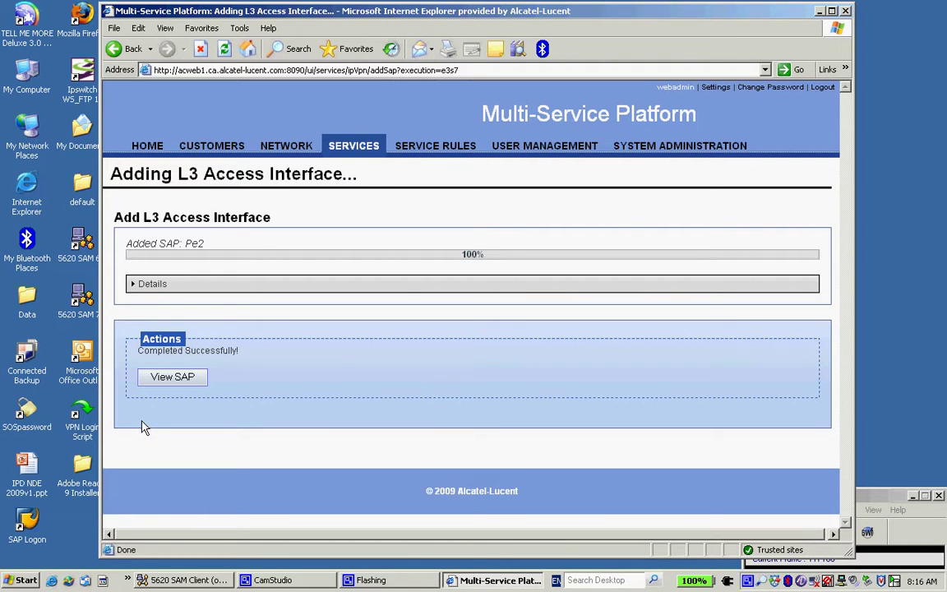
{"action": "left_click", "coordinate": [171, 380]}
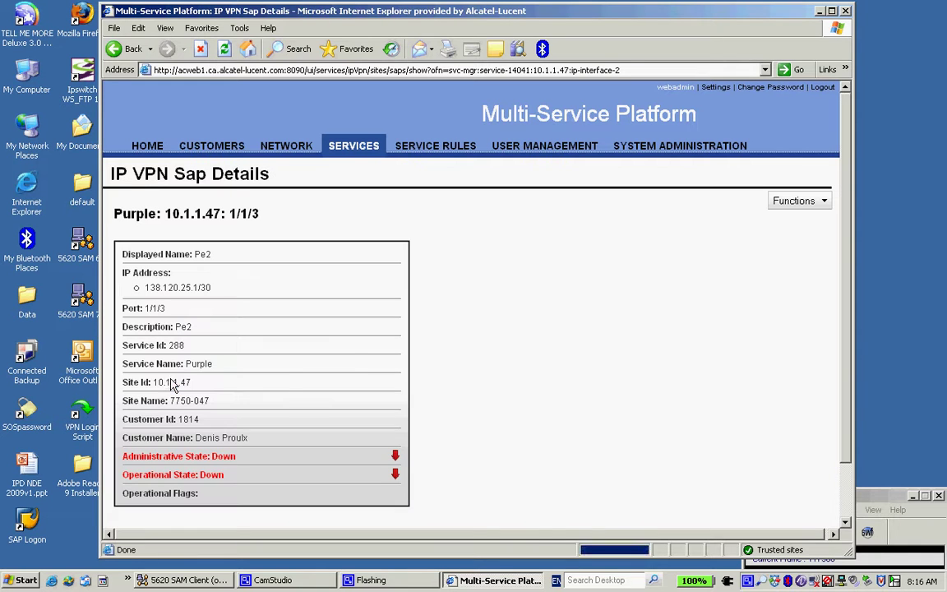
Turn up the Pe2 SAP on site 10.1.1.47 and return to its details.
{"action": "left_click", "coordinate": [812, 202]}
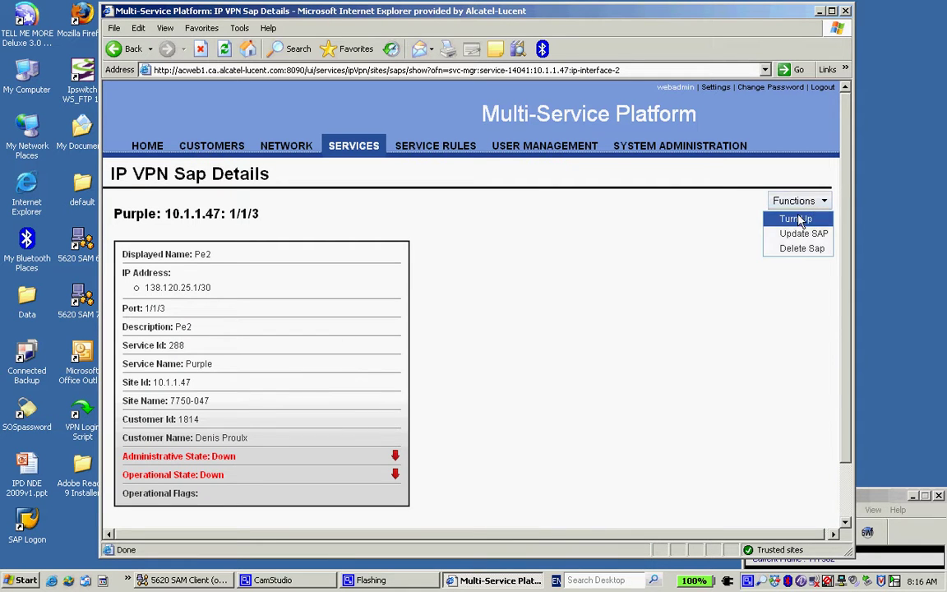
{"action": "left_click", "coordinate": [795, 220]}
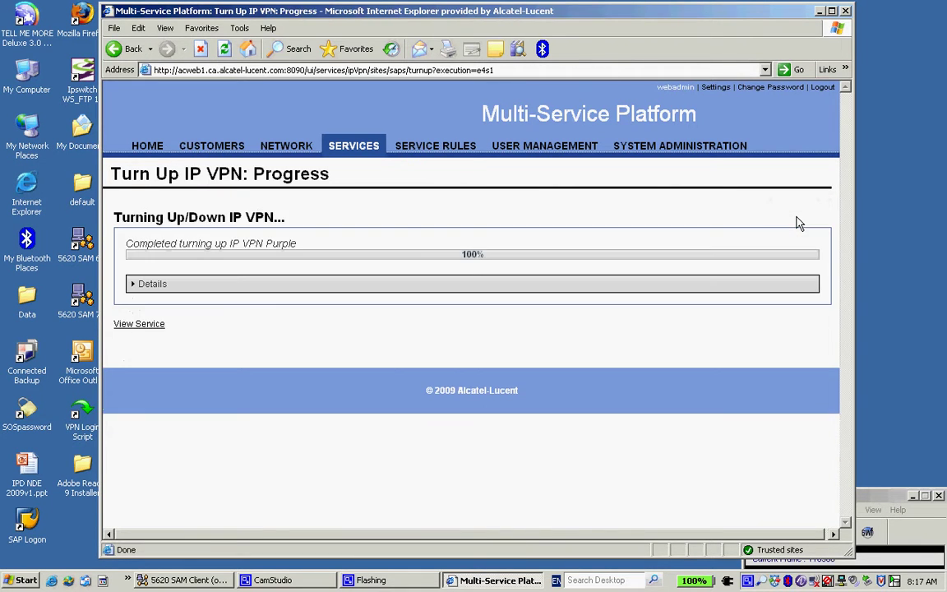
{"action": "left_click", "coordinate": [150, 326]}
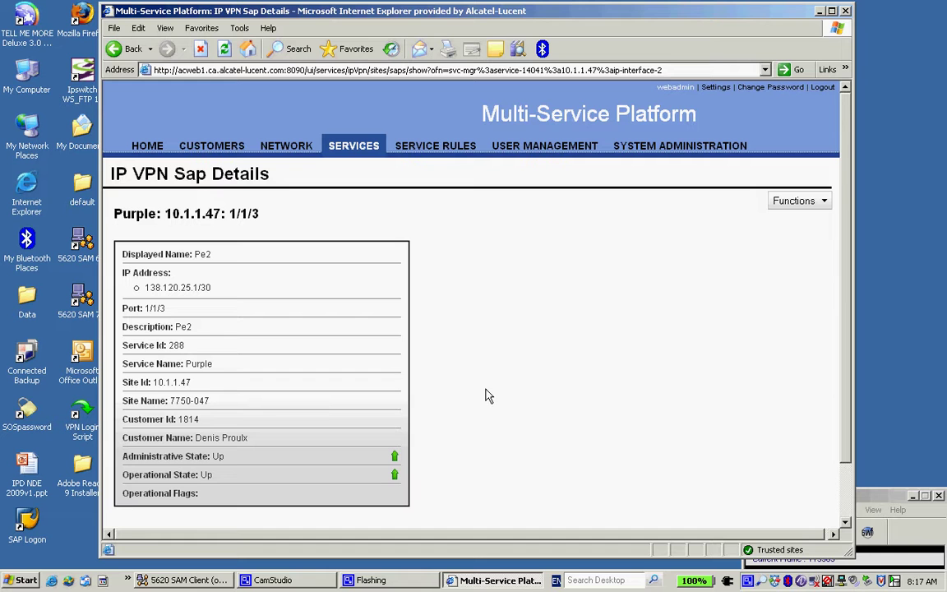
Switch to the 5620 SAM Client and open customer management.
{"action": "left_click", "coordinate": [200, 580]}
{"action": "left_click_drag", "start_coordinate": [250, 140], "coordinate": [350, 36]}
{"action": "left_click", "coordinate": [212, 51]}
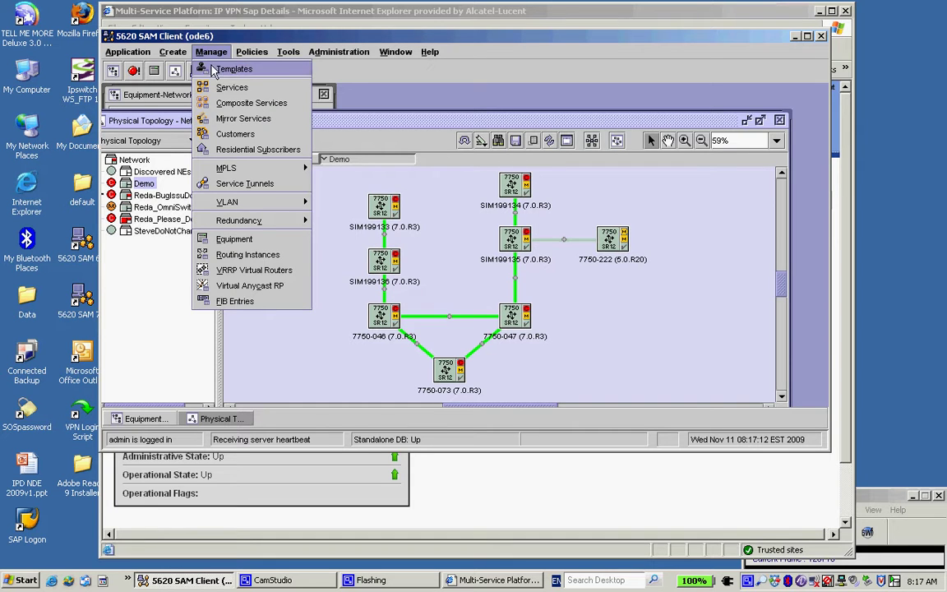
{"action": "left_click", "coordinate": [235, 134]}
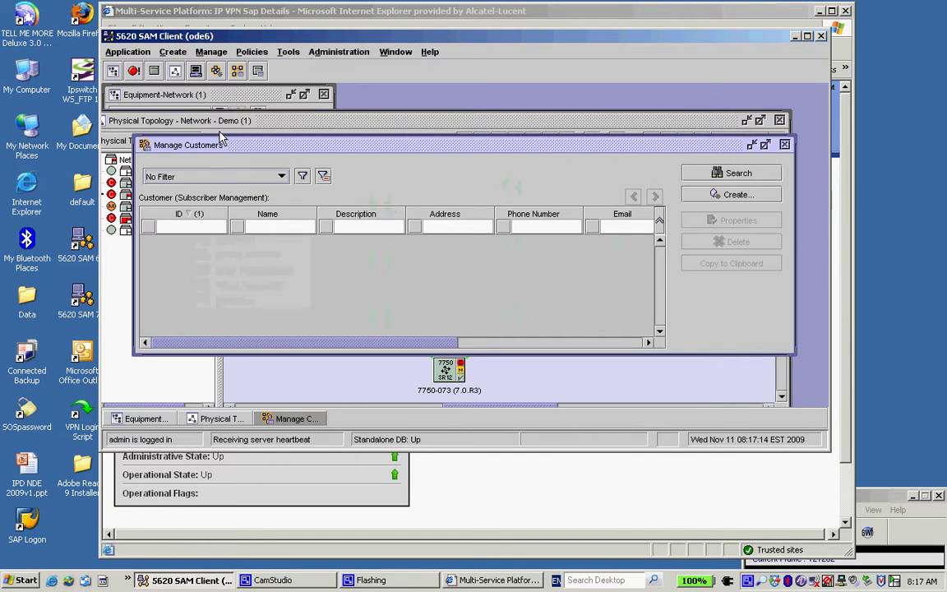
Search the customers by the customer's first name and open the matching customer's properties.
{"action": "left_click", "coordinate": [271, 228]}
{"action": "type", "text": "Denis"}
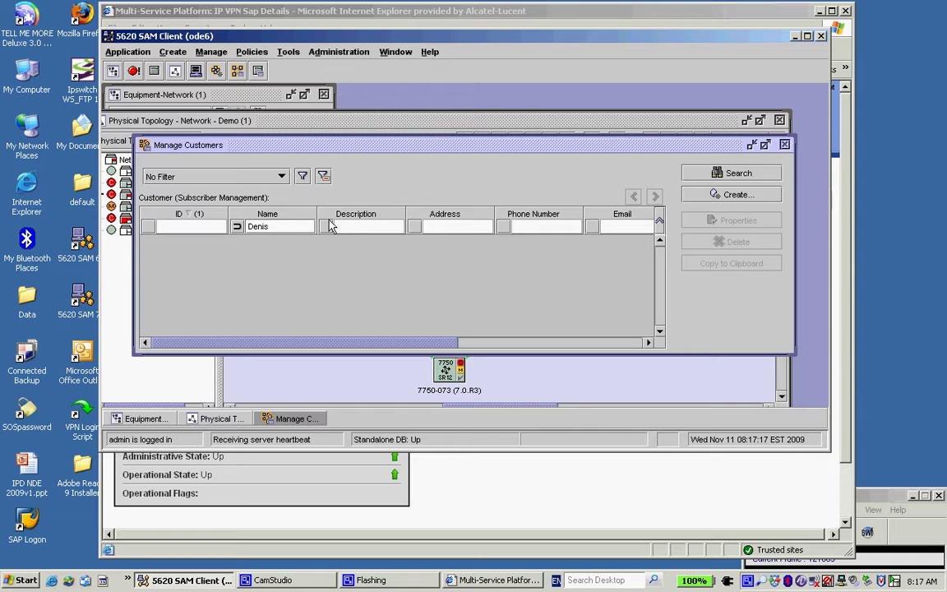
{"action": "left_click", "coordinate": [731, 173]}
{"action": "left_click", "coordinate": [380, 241]}
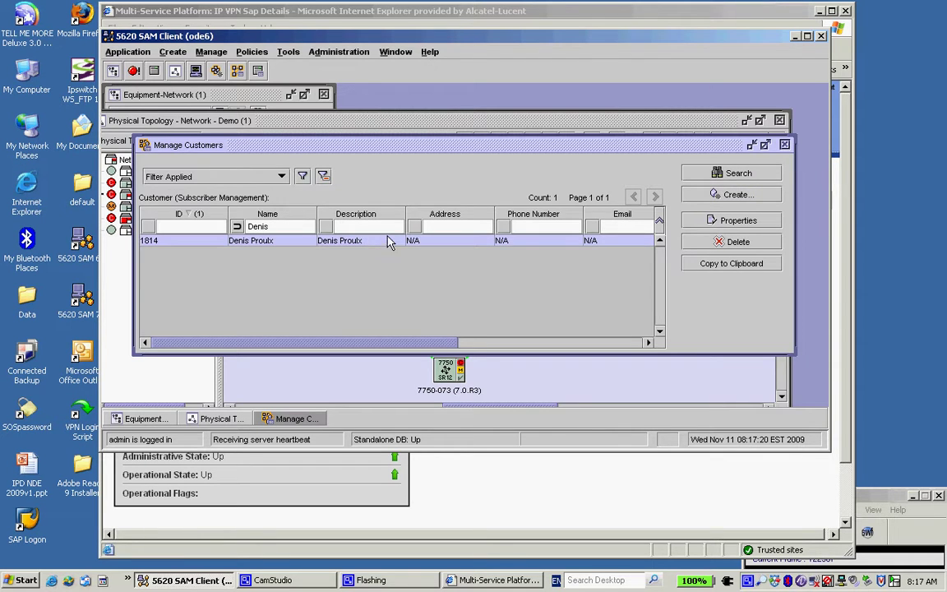
{"action": "left_click", "coordinate": [727, 222]}
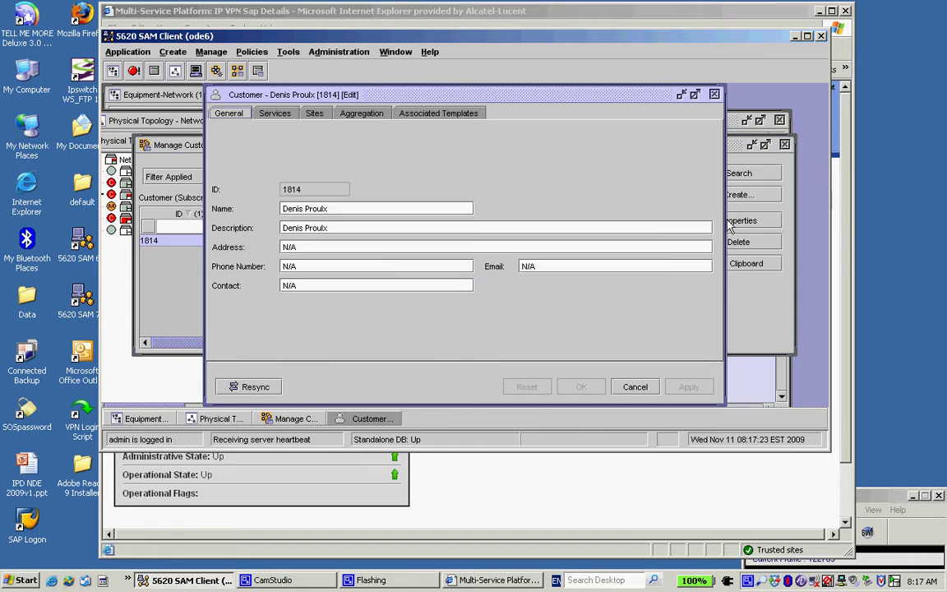
Open the Purple VPRN service from the customer's services and load its service topology.
{"action": "left_click", "coordinate": [283, 118]}
{"action": "left_click", "coordinate": [275, 195]}
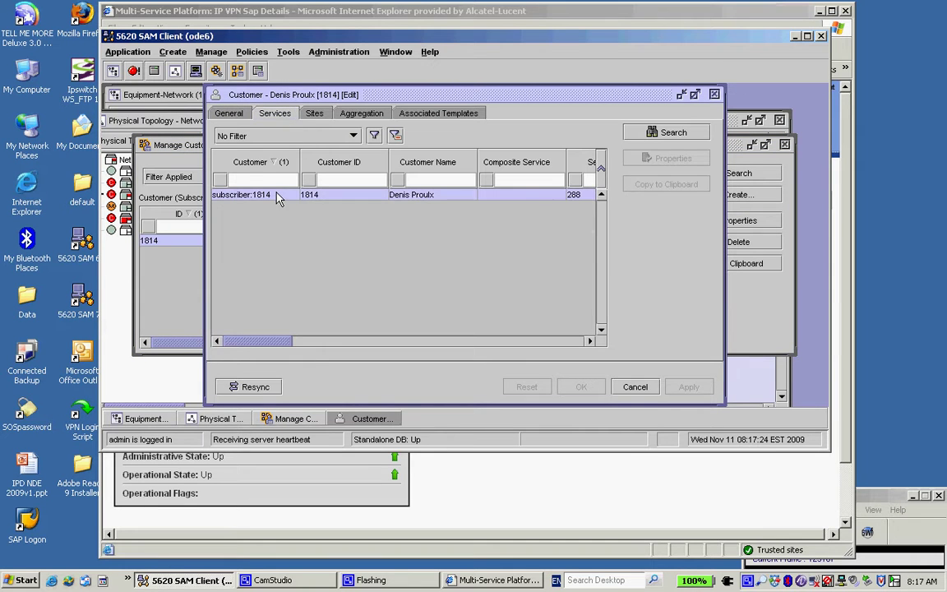
{"action": "left_click", "coordinate": [669, 160]}
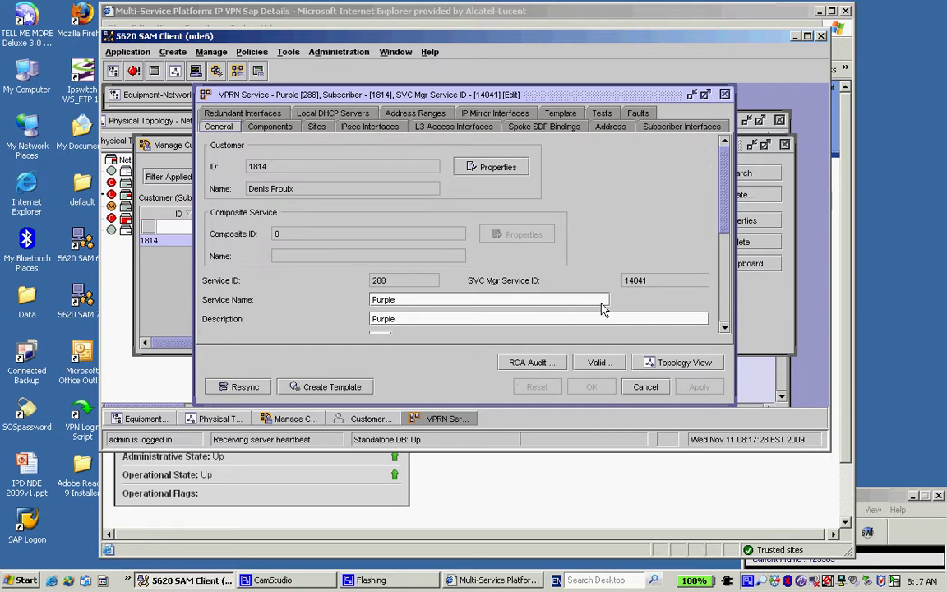
{"action": "left_click", "coordinate": [675, 370]}
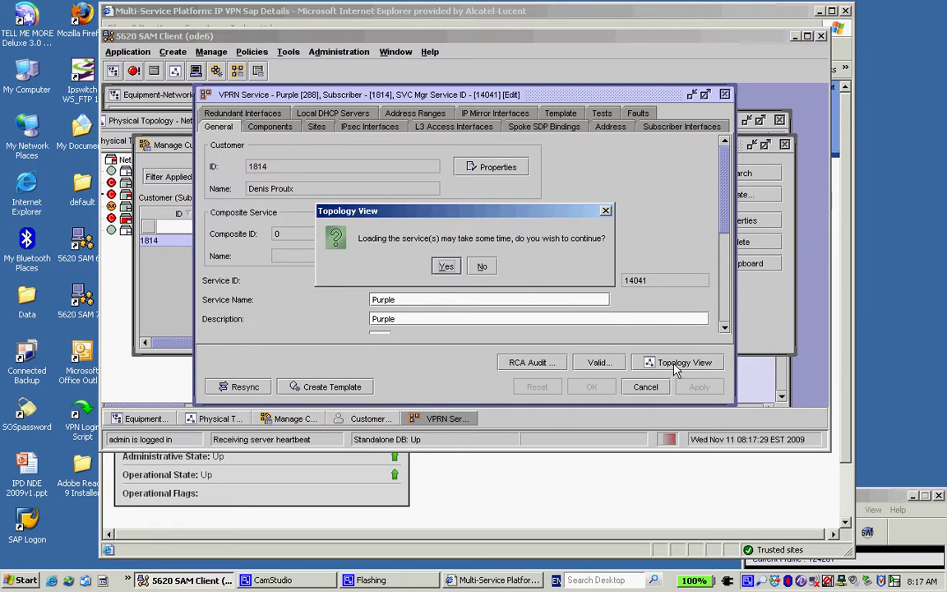
{"action": "left_click", "coordinate": [444, 268]}
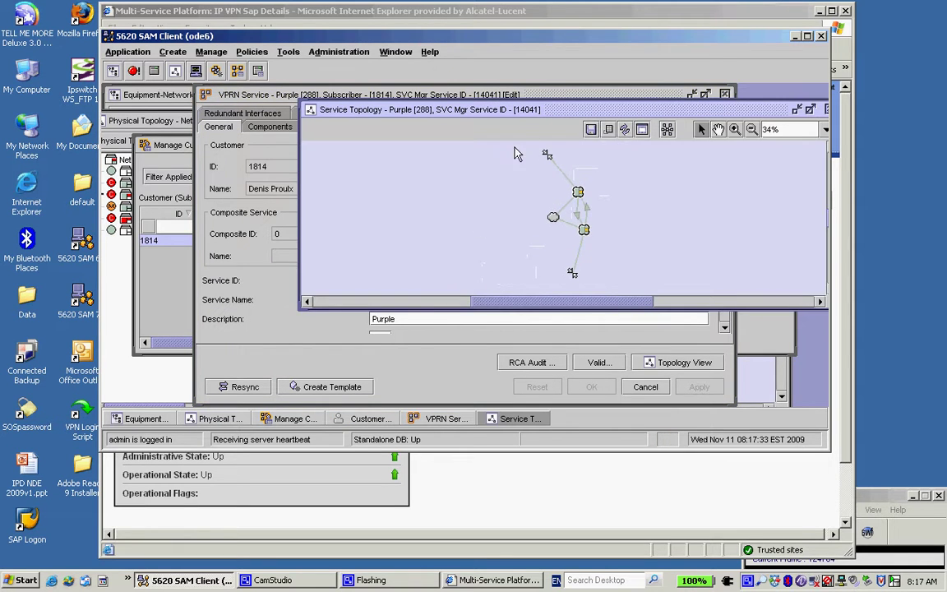
Enlarge the service topology window and examine the Purple sites, the IP/MPLS cloud and the Pe1 and Pe2 ports at 38% zoom.
{"action": "left_click_drag", "start_coordinate": [510, 118], "coordinate": [340, 136]}
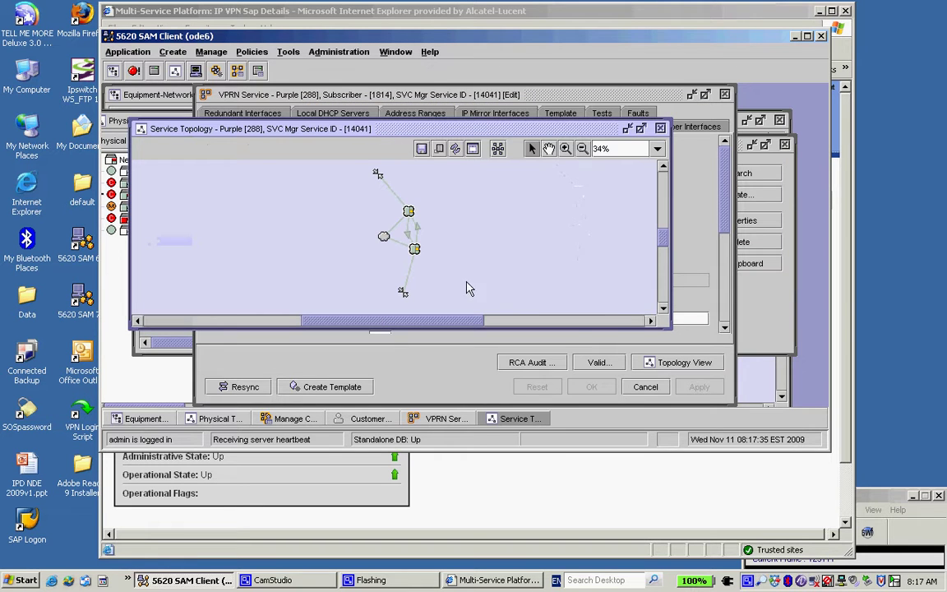
{"action": "left_click_drag", "start_coordinate": [674, 334], "coordinate": [776, 404]}
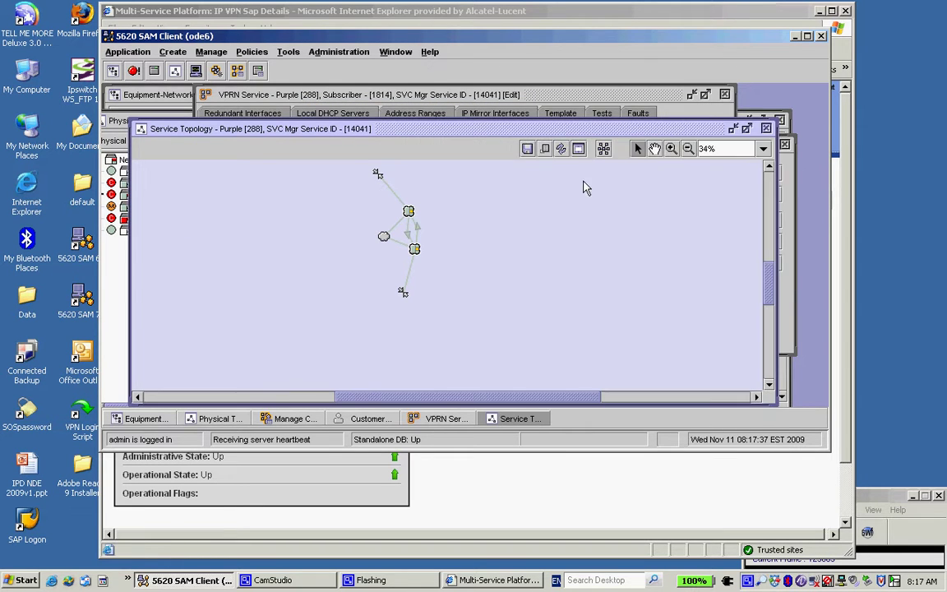
{"action": "left_click", "coordinate": [764, 153]}
{"action": "left_click", "coordinate": [691, 177]}
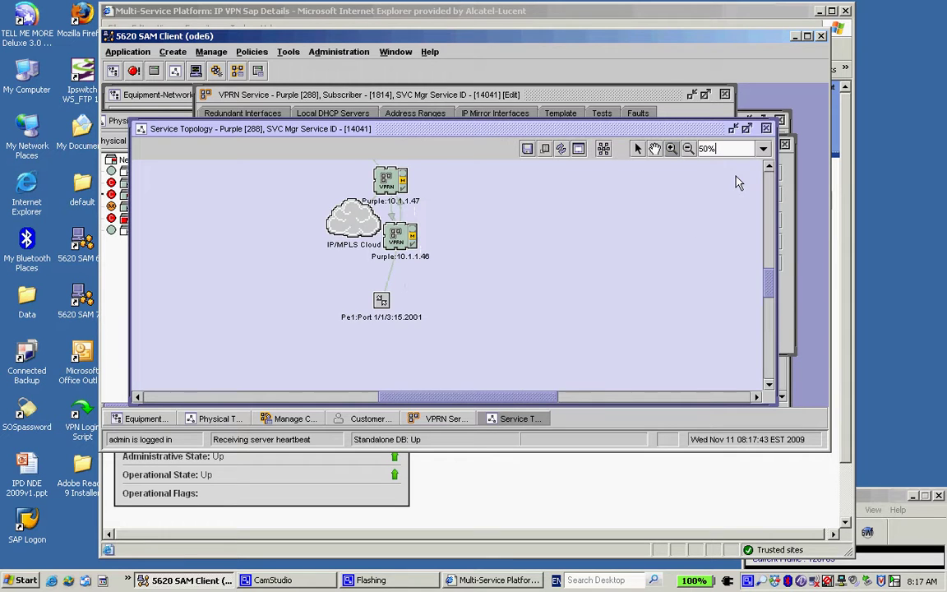
{"action": "key", "text": "Down"}
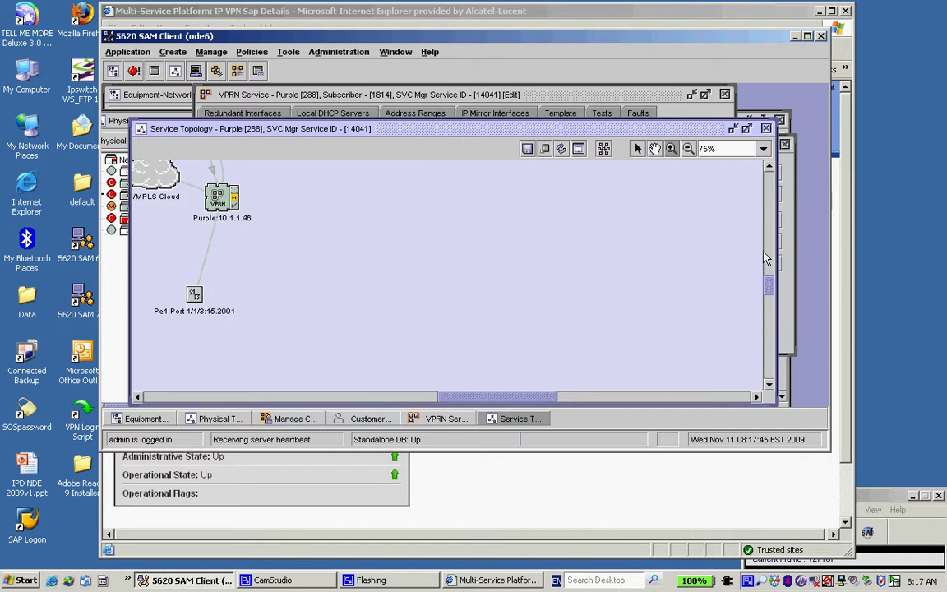
{"action": "key", "text": "Down"}
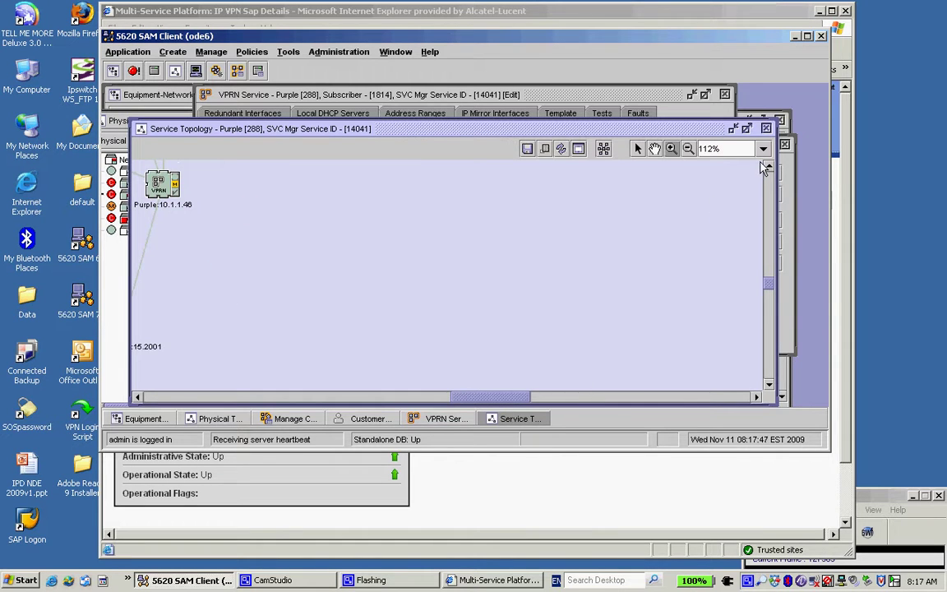
{"action": "key", "text": "Down"}
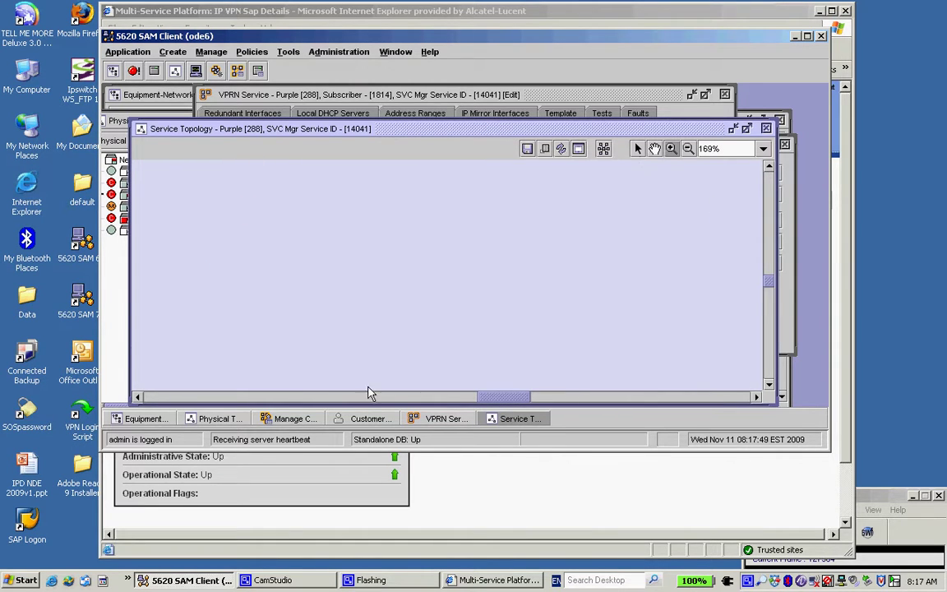
{"action": "left_click_drag", "start_coordinate": [514, 400], "coordinate": [455, 403]}
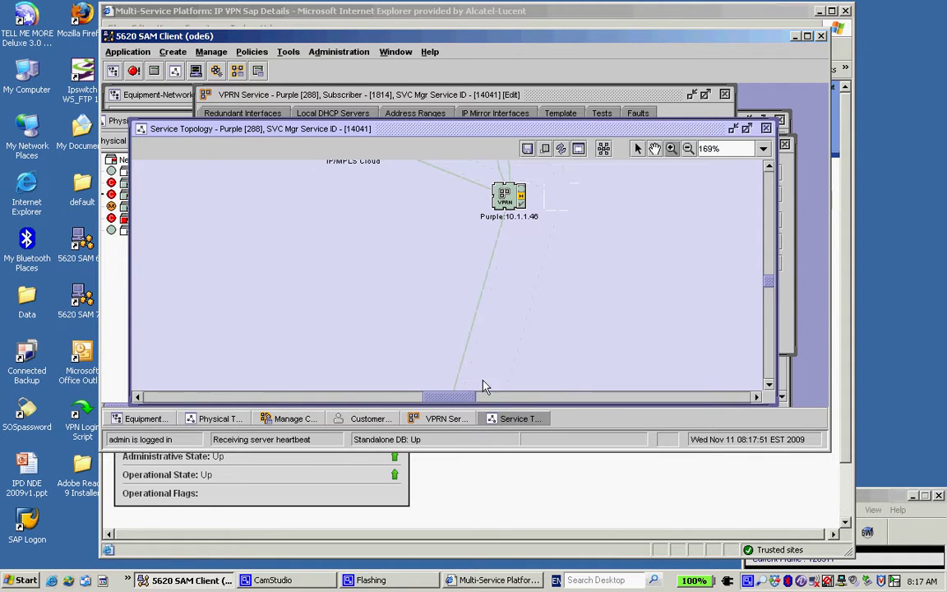
{"action": "left_click", "coordinate": [769, 166]}
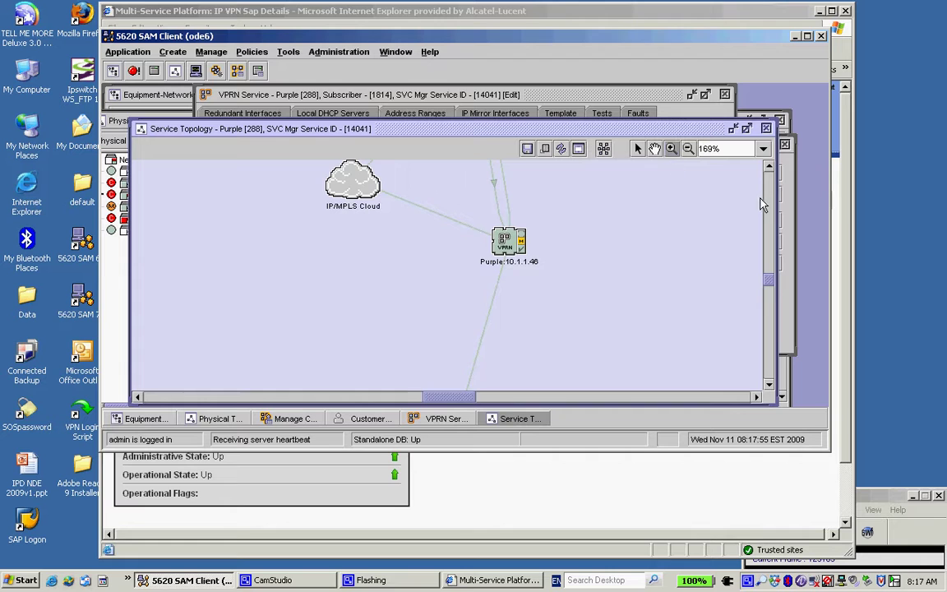
{"action": "left_click", "coordinate": [762, 164]}
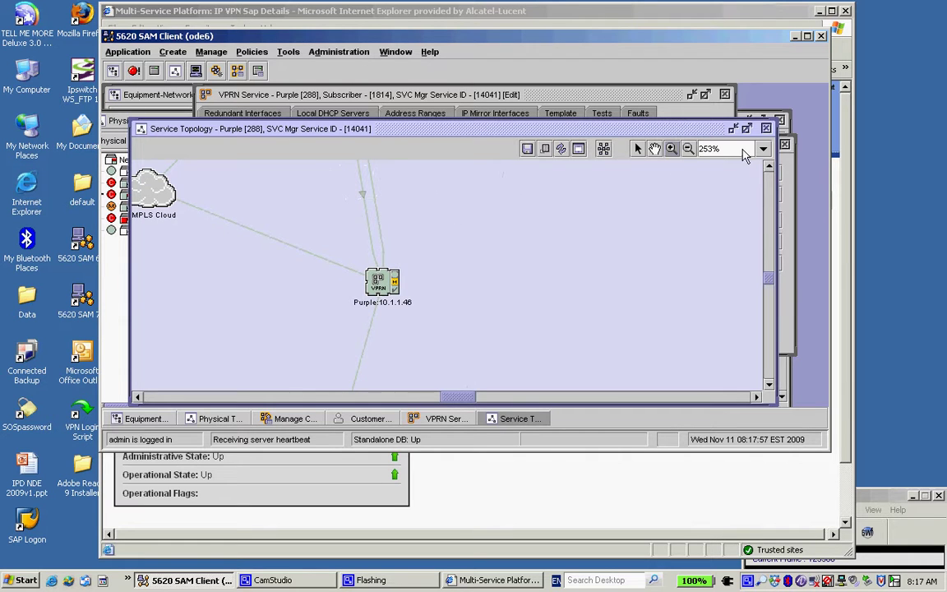
{"action": "left_click", "coordinate": [749, 156]}
{"action": "left_click", "coordinate": [737, 169]}
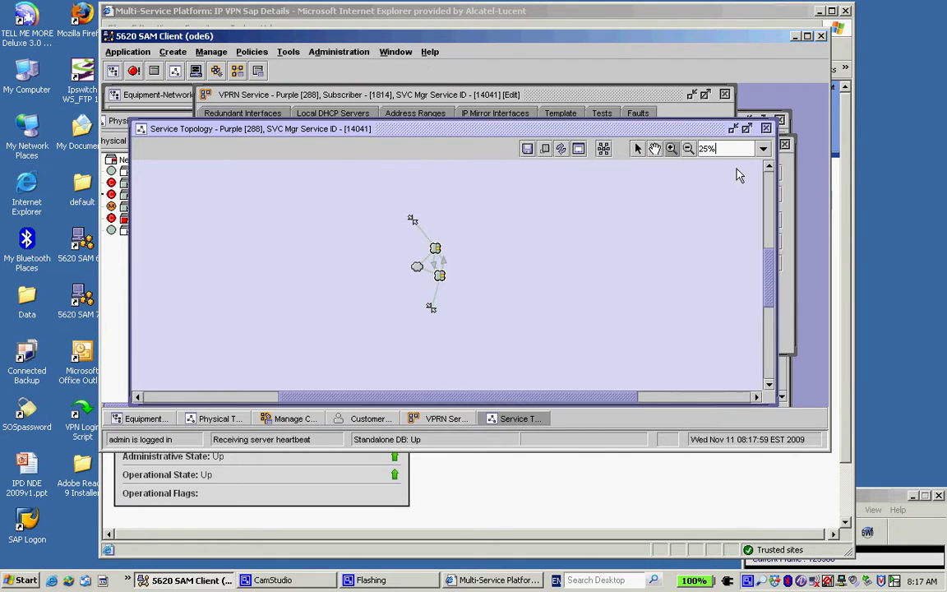
{"action": "left_click", "coordinate": [435, 259]}
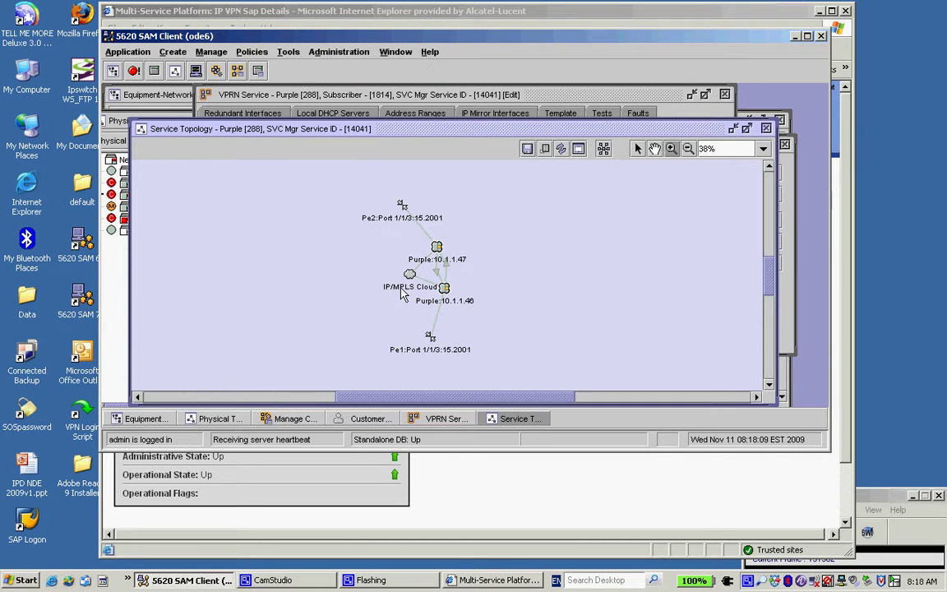
Move the SAM client window aside and set the Purple topology zoom to 50%.
{"action": "left_click_drag", "start_coordinate": [594, 41], "coordinate": [311, 136]}
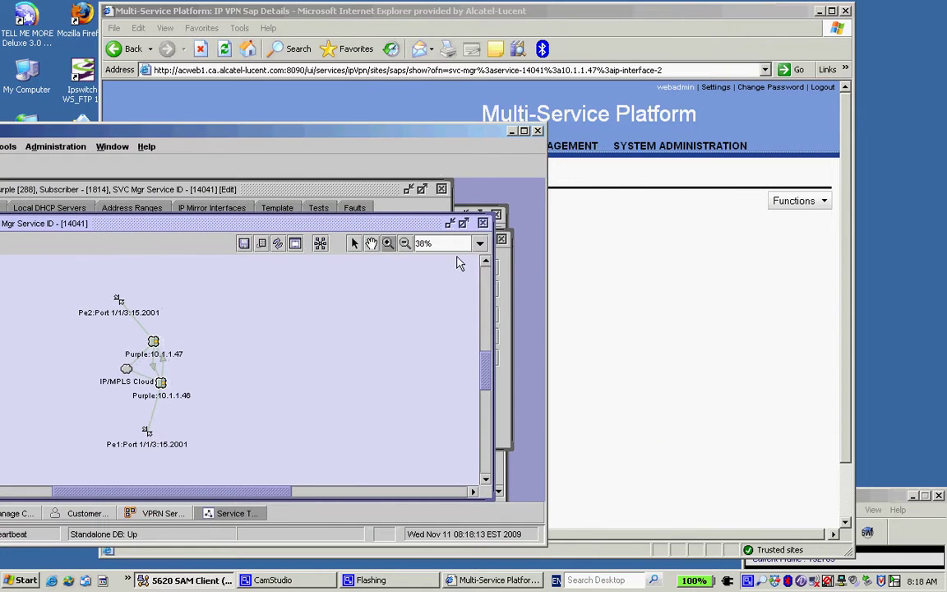
{"action": "left_click", "coordinate": [479, 244]}
{"action": "left_click", "coordinate": [458, 273]}
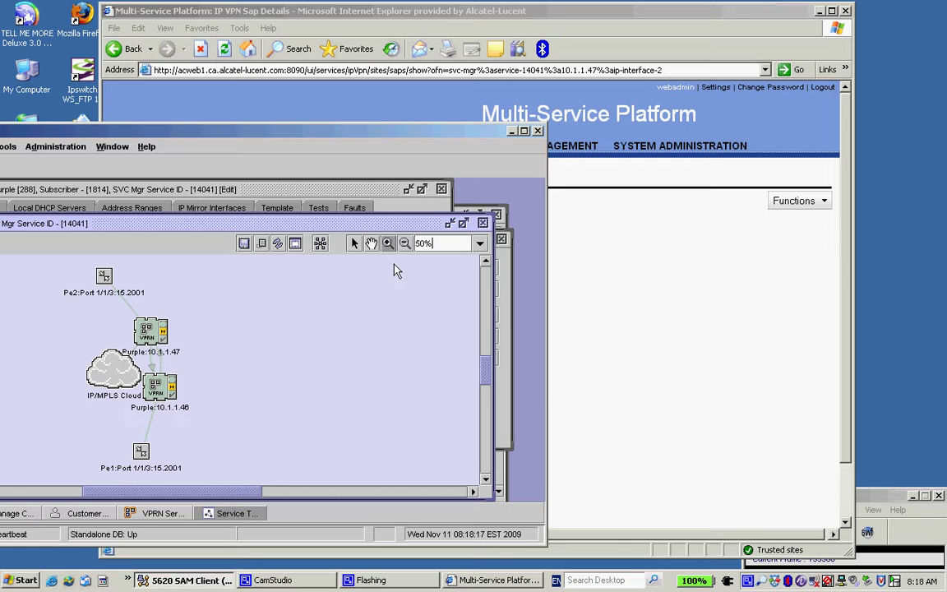
{"action": "left_click", "coordinate": [371, 245]}
{"action": "left_click", "coordinate": [355, 244]}
Switch back to the Multi-Service Platform and search the services for an IP VPN named Purple.
{"action": "left_click", "coordinate": [662, 18]}
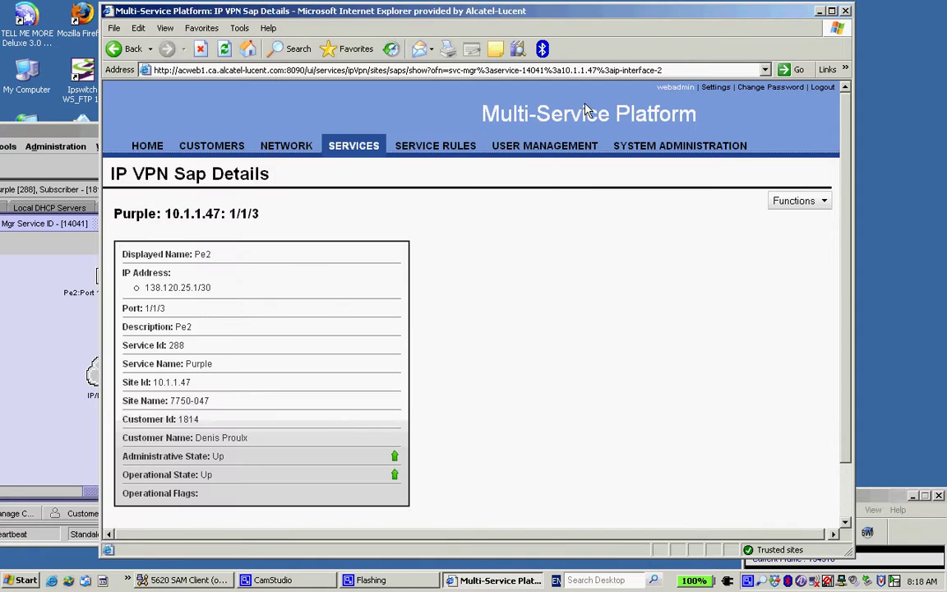
{"action": "left_click", "coordinate": [370, 148]}
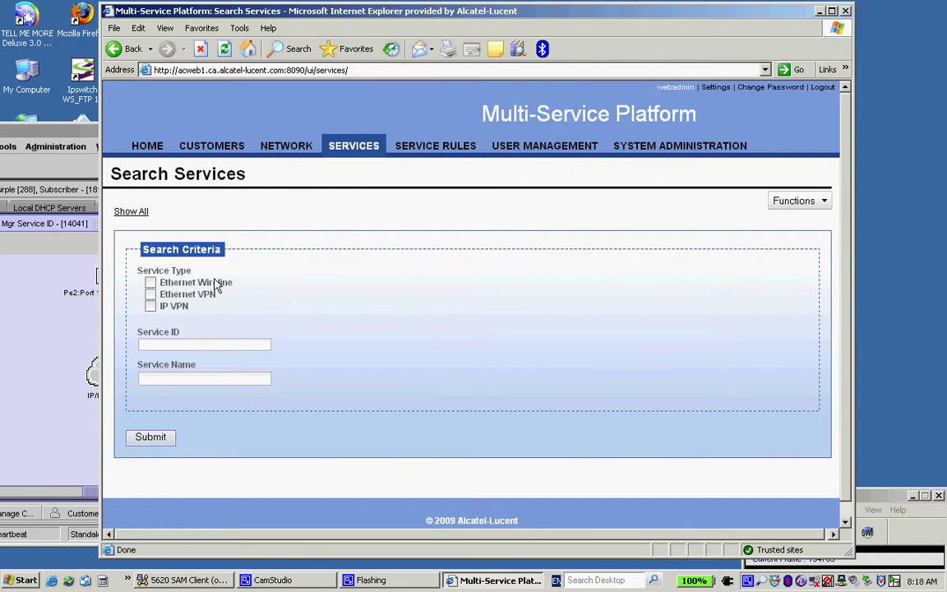
{"action": "left_click", "coordinate": [150, 306]}
{"action": "left_click", "coordinate": [164, 382]}
{"action": "type", "text": "Purple"}
{"action": "key", "text": "Return"}
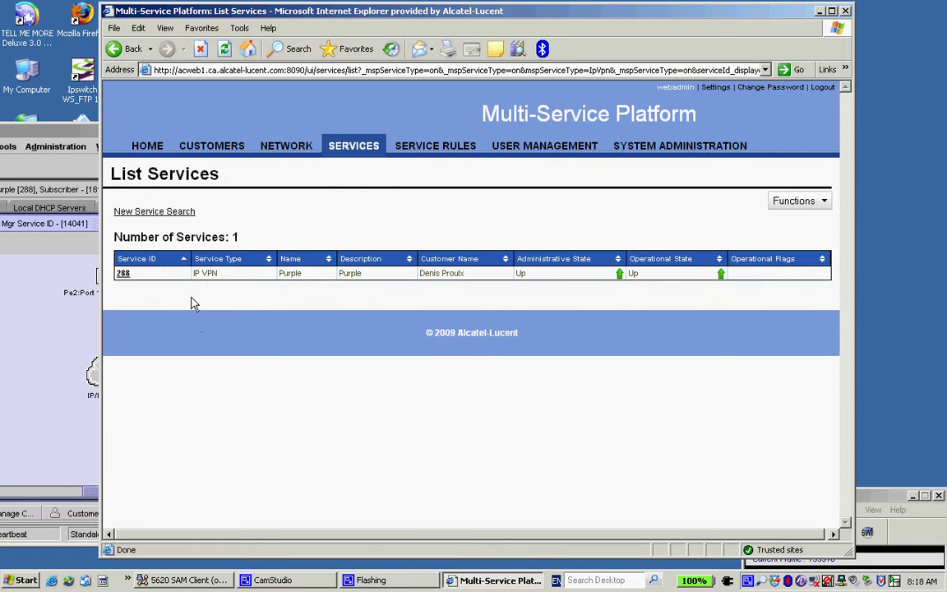
Delete the Pe1 SAP from Purple's site 10.1.1.46 and move the browser window aside to uncover the SAM service topology.
{"action": "left_click", "coordinate": [124, 273]}
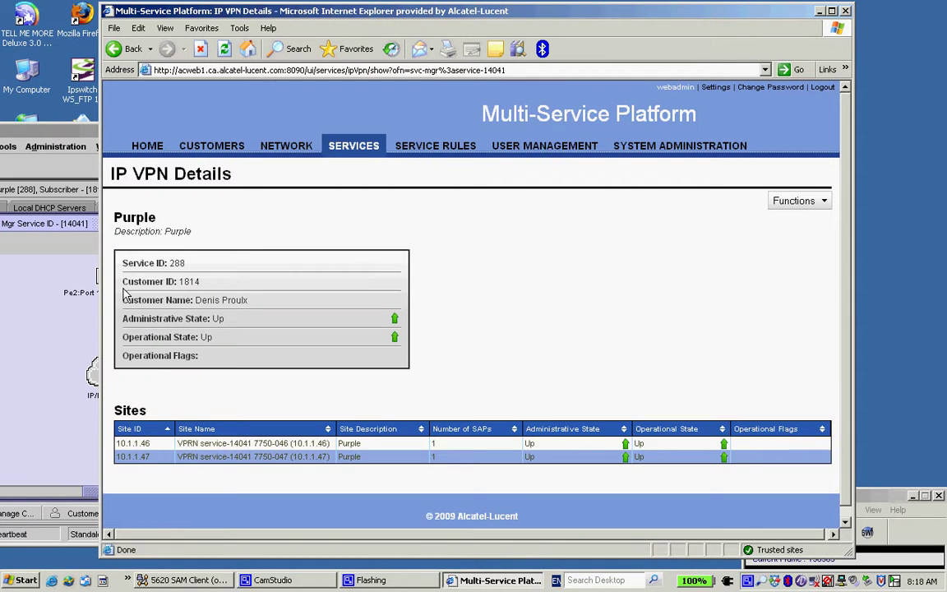
{"action": "left_click", "coordinate": [142, 444]}
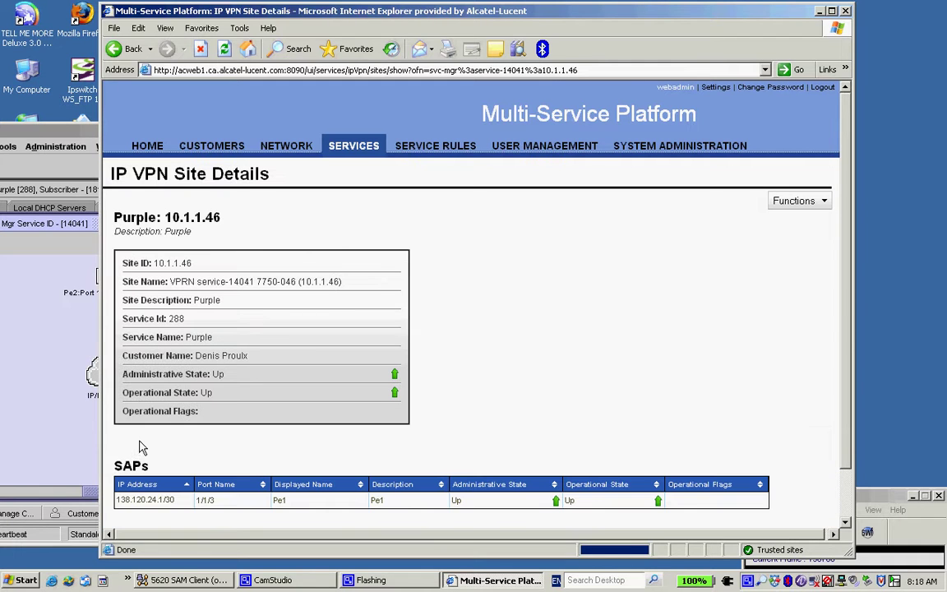
{"action": "left_click", "coordinate": [163, 501]}
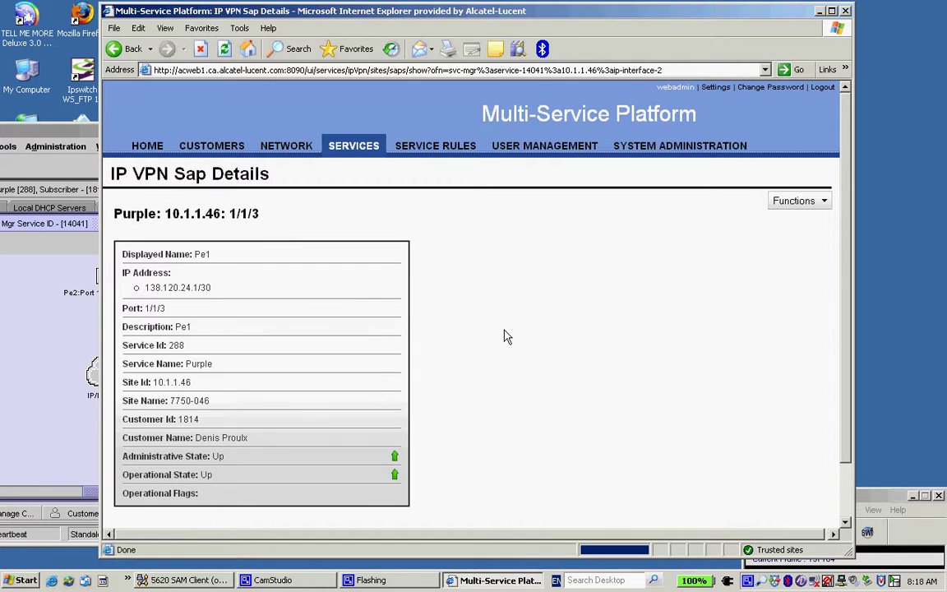
{"action": "left_click", "coordinate": [791, 201]}
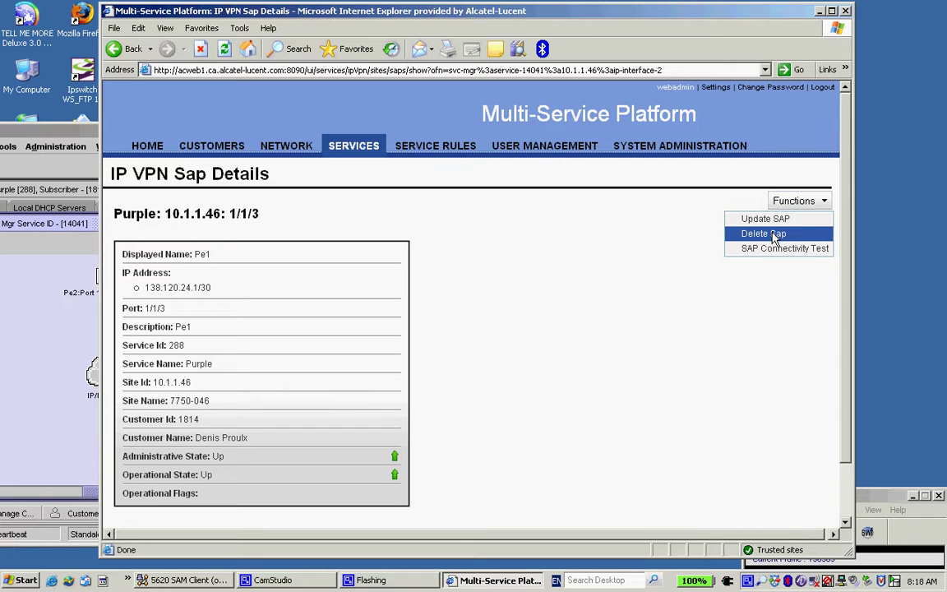
{"action": "left_click", "coordinate": [775, 238]}
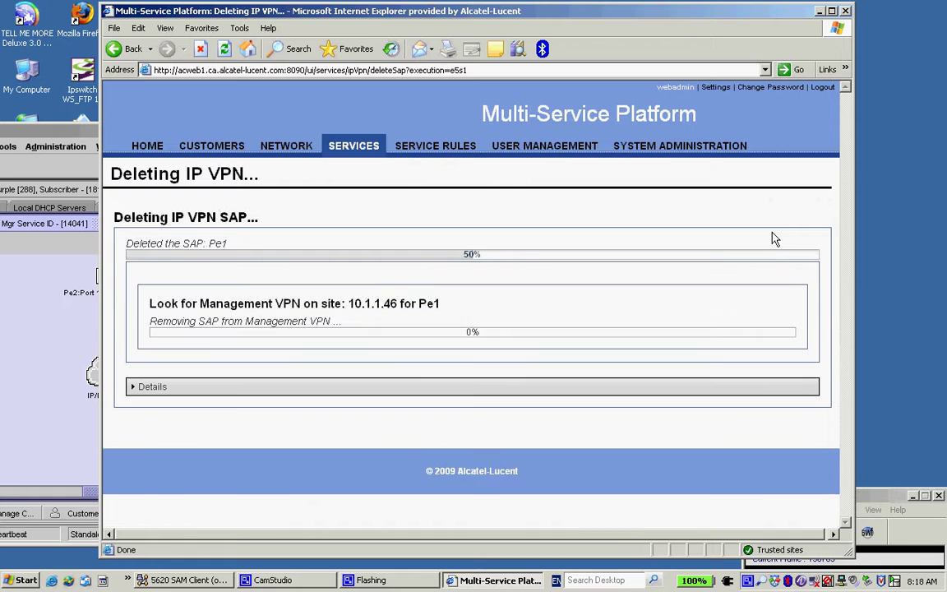
{"action": "left_click_drag", "start_coordinate": [521, 12], "coordinate": [687, 1]}
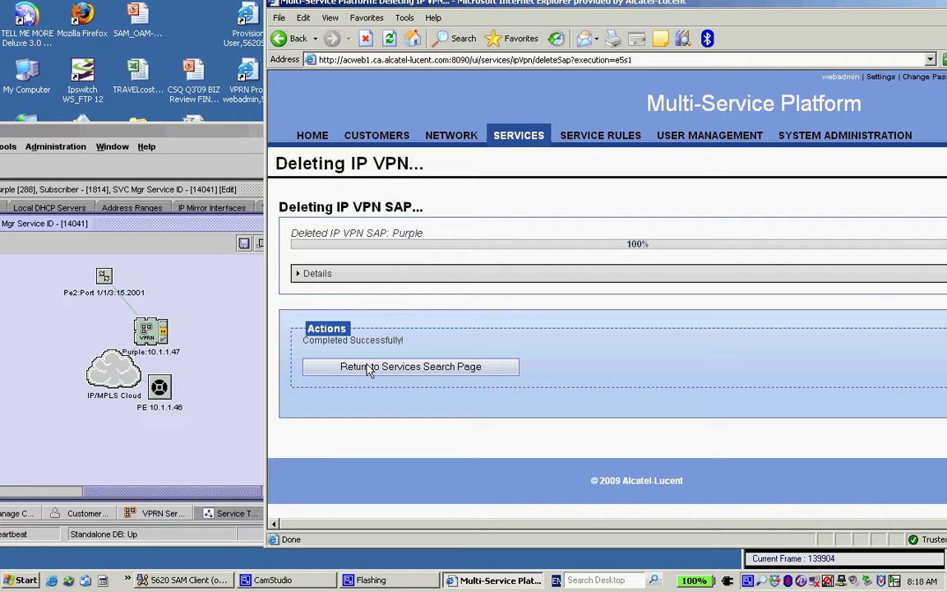
{"action": "left_click_drag", "start_coordinate": [516, 15], "coordinate": [460, 22]}
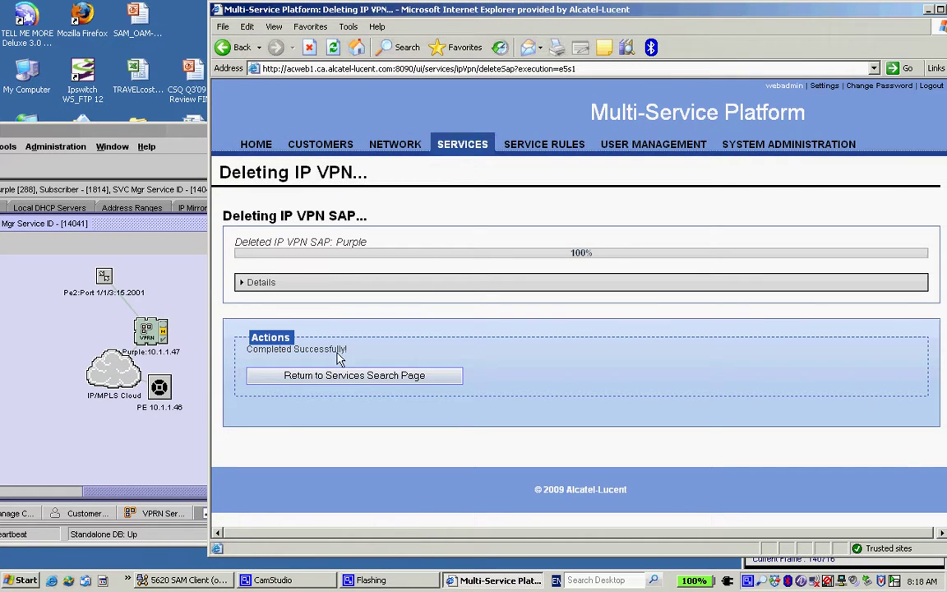
Return to the services search and look up the service named Purple.
{"action": "left_click", "coordinate": [340, 376]}
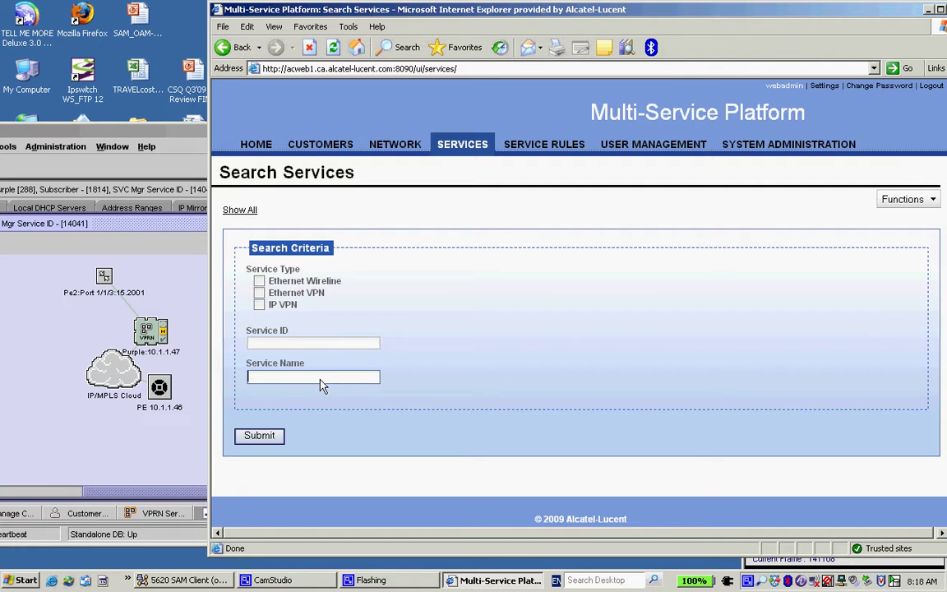
{"action": "type", "text": "Purple"}
{"action": "key", "text": "Return"}
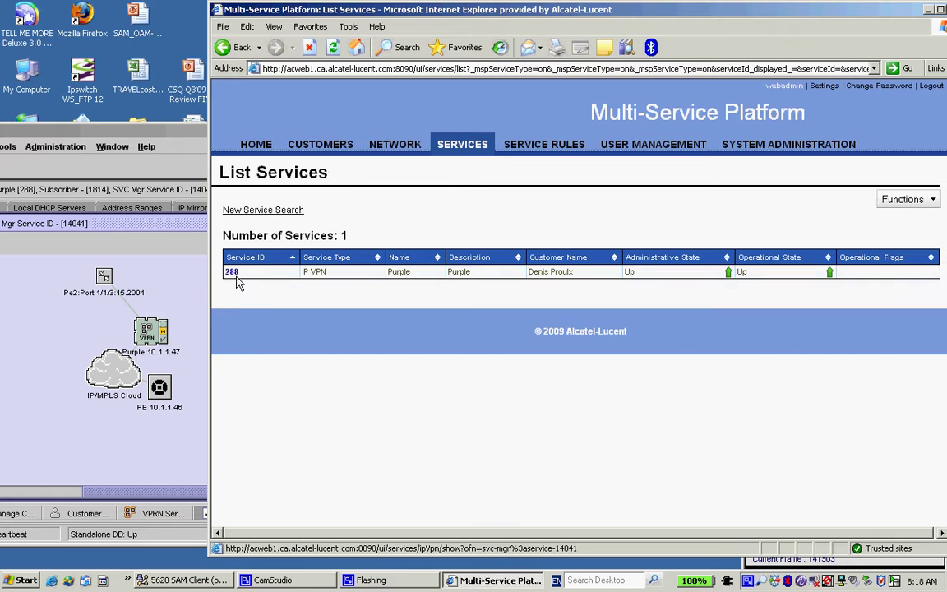
Delete the Pe2 SAP on port 1/1/3 from the Purple service's site 10.1.1.47.
{"action": "left_click", "coordinate": [232, 276]}
{"action": "left_click", "coordinate": [249, 443]}
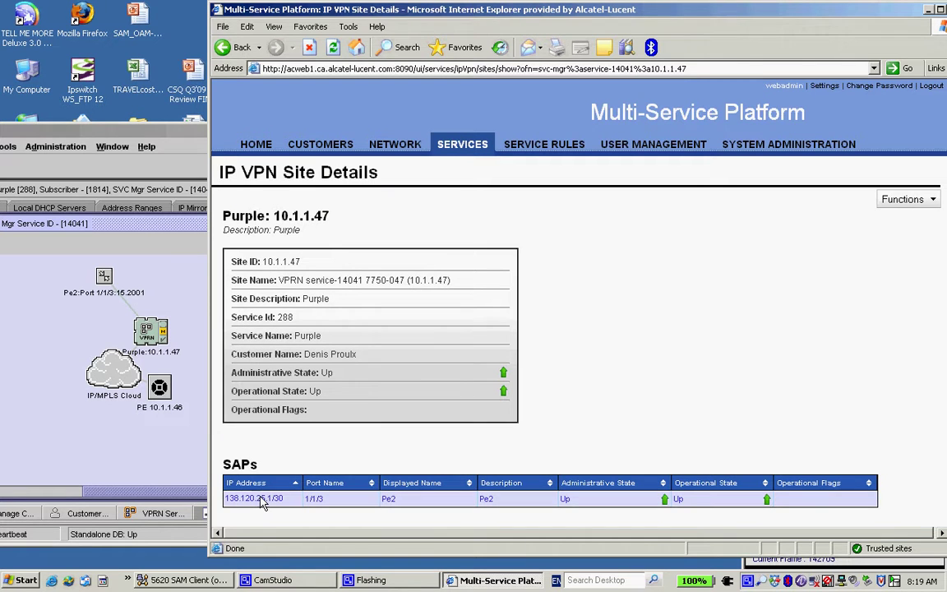
{"action": "left_click", "coordinate": [275, 496]}
{"action": "left_click", "coordinate": [900, 199]}
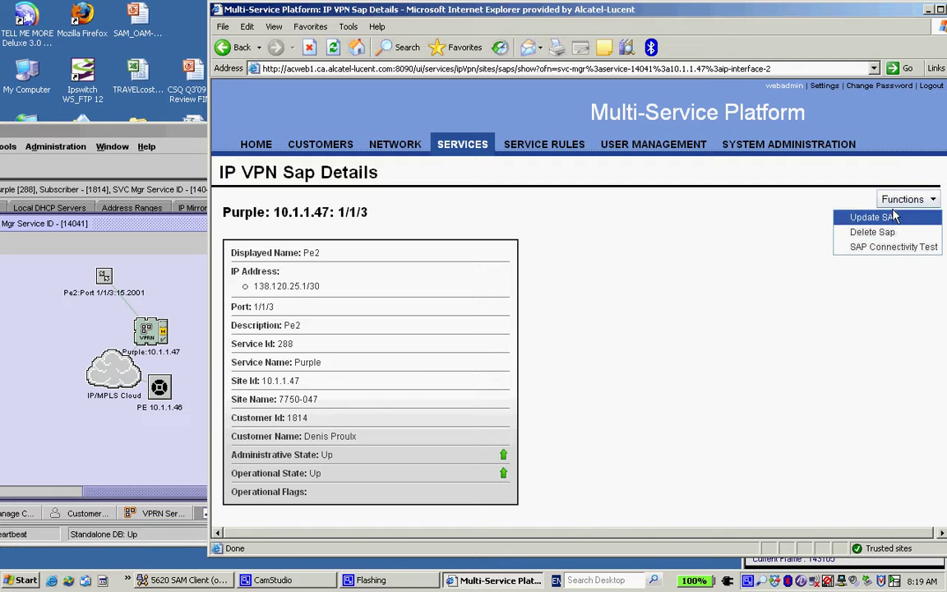
{"action": "left_click", "coordinate": [879, 232]}
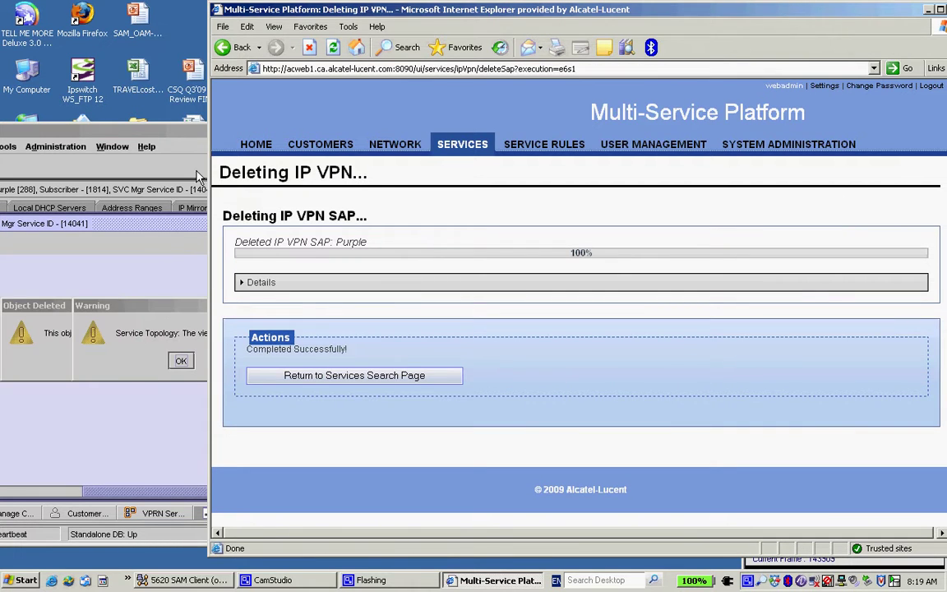
Switch to the 5620 SAM client and dismiss the deleted topology view and deleted object notices.
{"action": "left_click", "coordinate": [190, 141]}
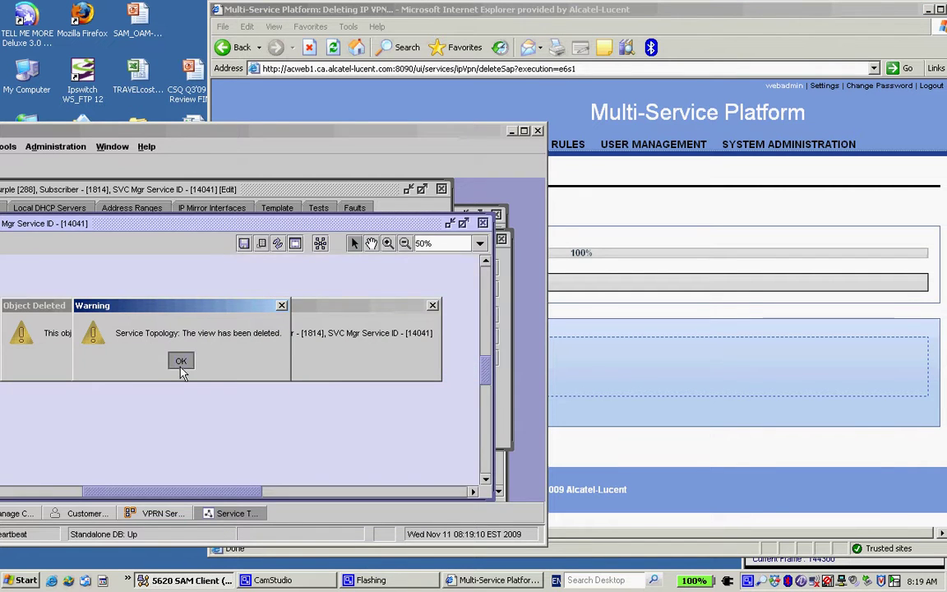
{"action": "left_click", "coordinate": [181, 365]}
{"action": "left_click", "coordinate": [219, 360]}
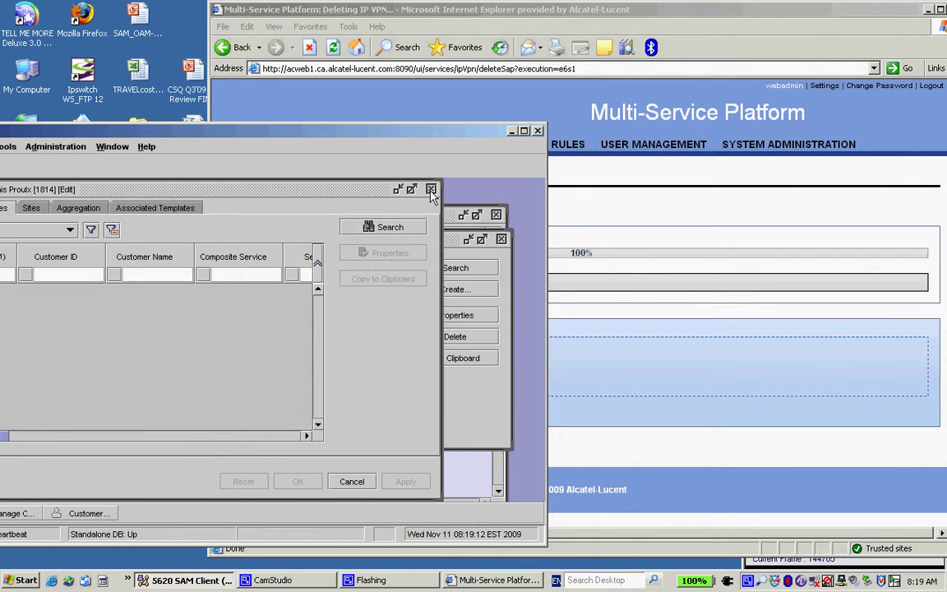
Close the customer window, exit the 5620 SAM client and reposition the Multi-Service Platform window on the desktop.
{"action": "left_click", "coordinate": [431, 189]}
{"action": "left_click", "coordinate": [538, 131]}
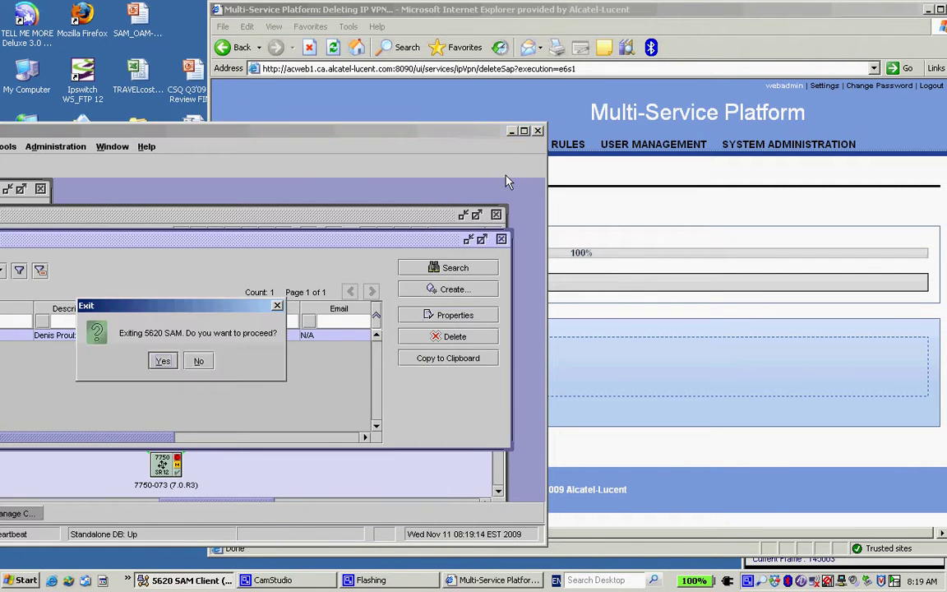
{"action": "left_click", "coordinate": [164, 362]}
{"action": "left_click_drag", "start_coordinate": [569, 11], "coordinate": [415, 14]}
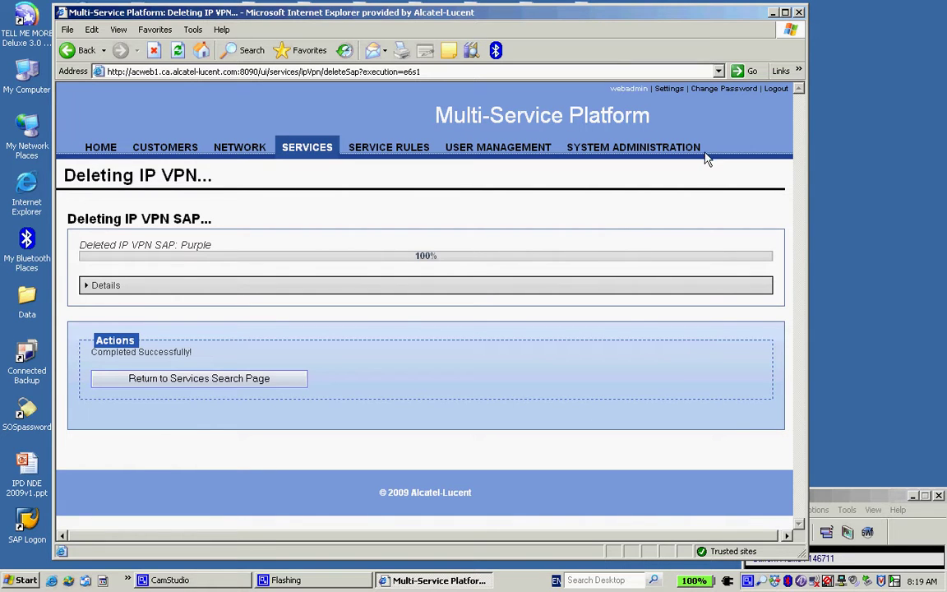
{"action": "left_click", "coordinate": [830, 495]}
{"action": "left_click", "coordinate": [754, 509]}
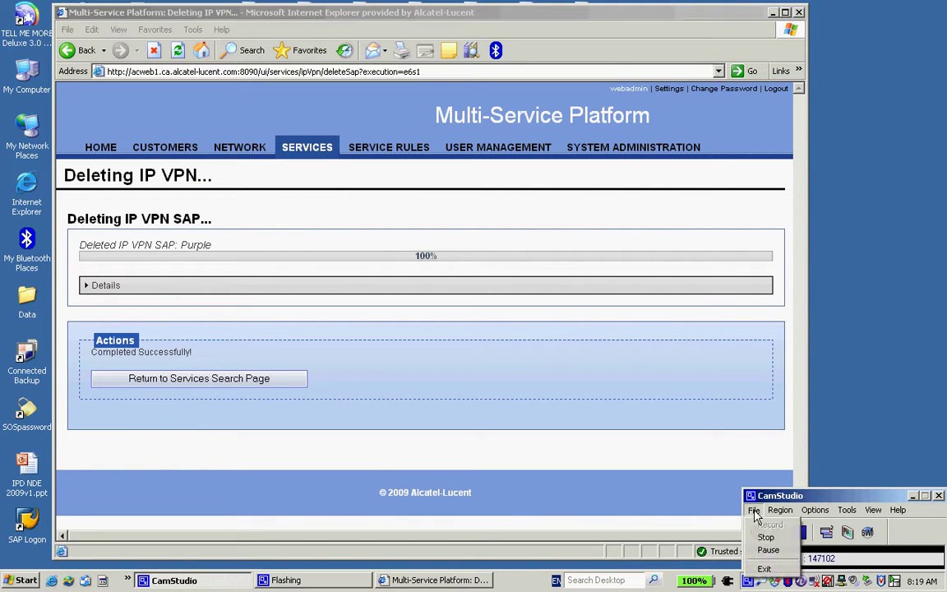